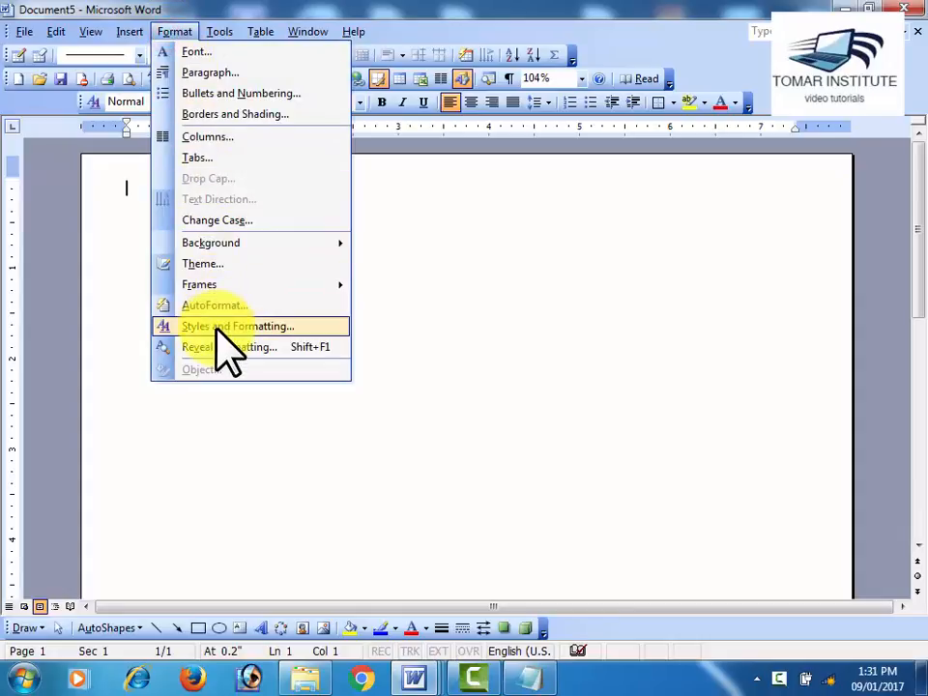
Show the Styles and Formatting pane, generate sample paragraphs with the rand(5) formula, and set the first sentence apart with blank lines
left_click(224, 333)
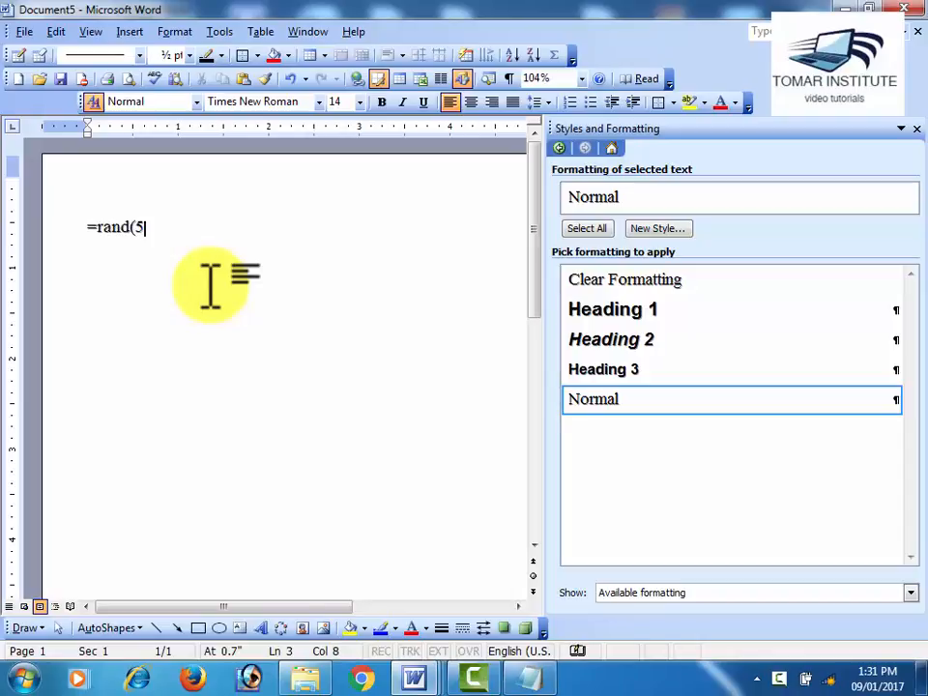
key("Return")
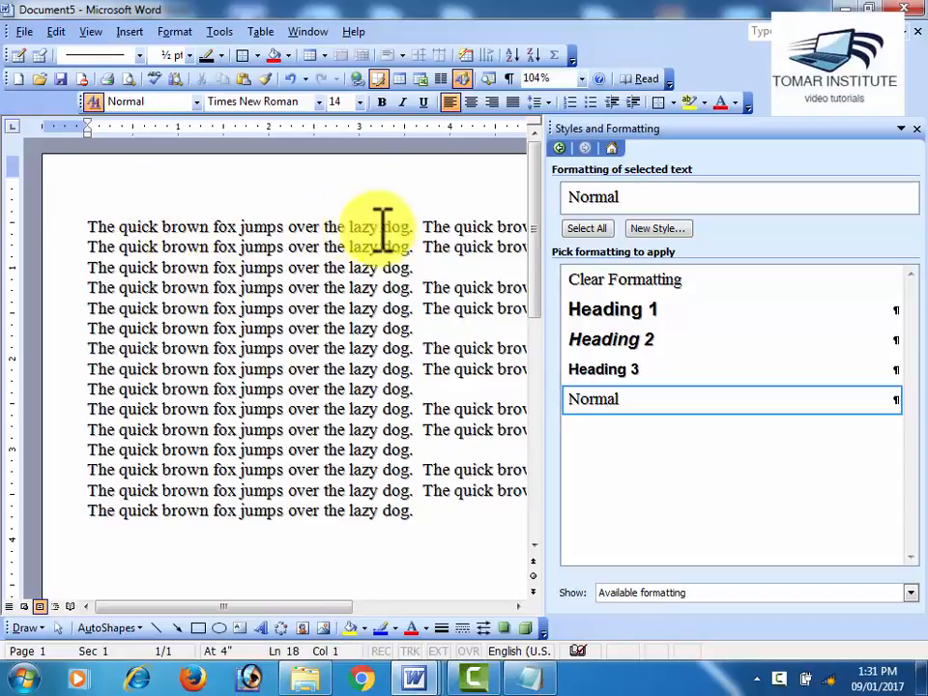
left_click(419, 230)
key("Return")
key("Return")
key("Return")
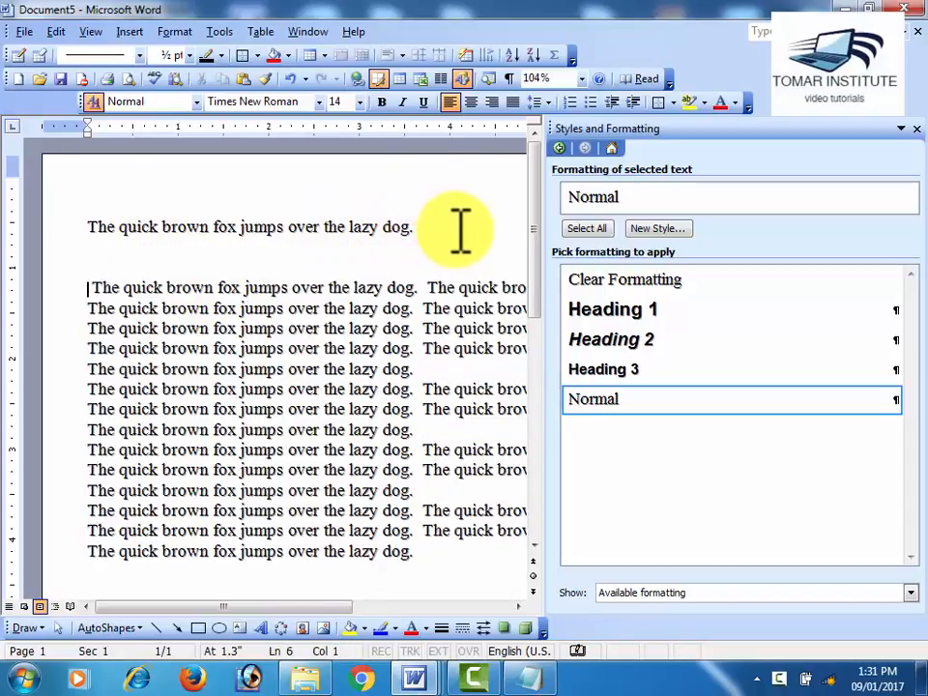
Format the first sentence as Arial Black, 22 pt, bold, italic and underlined, and close the Styles and Formatting pane
left_click_drag(429, 227, 85, 225)
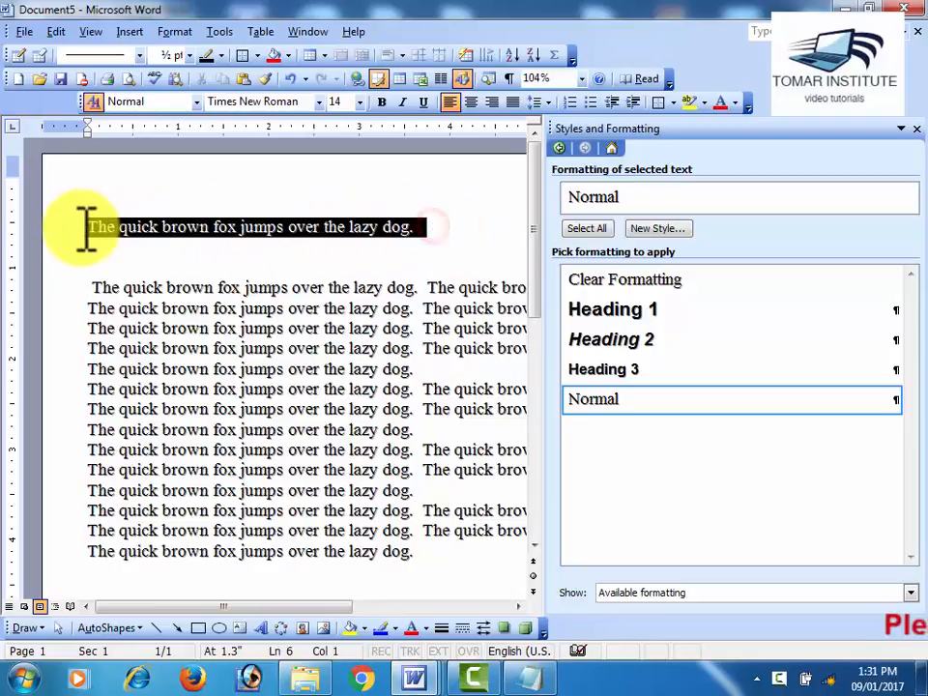
left_click(318, 101)
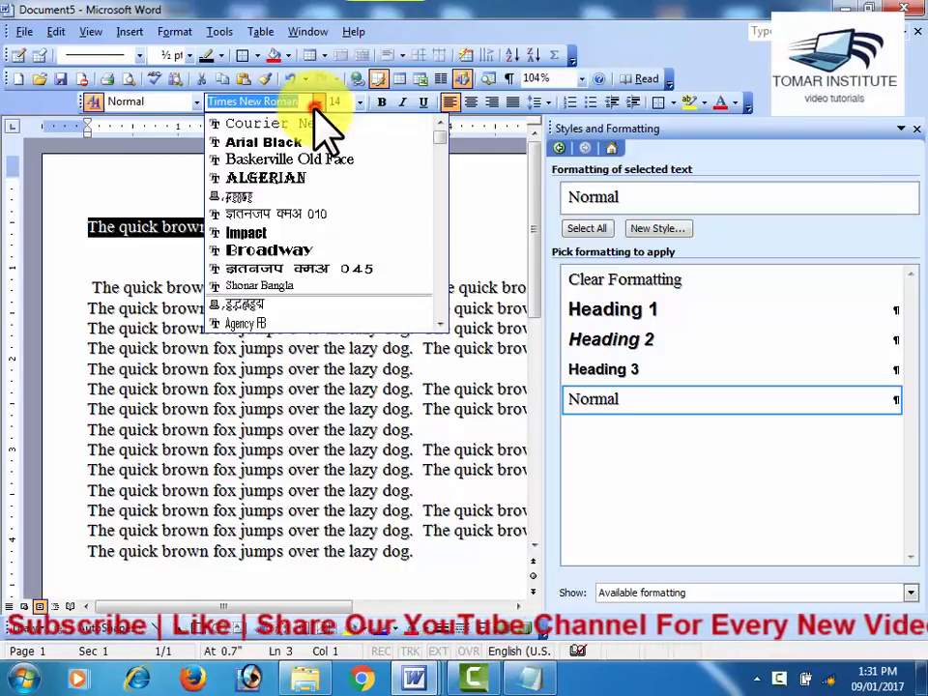
left_click(314, 142)
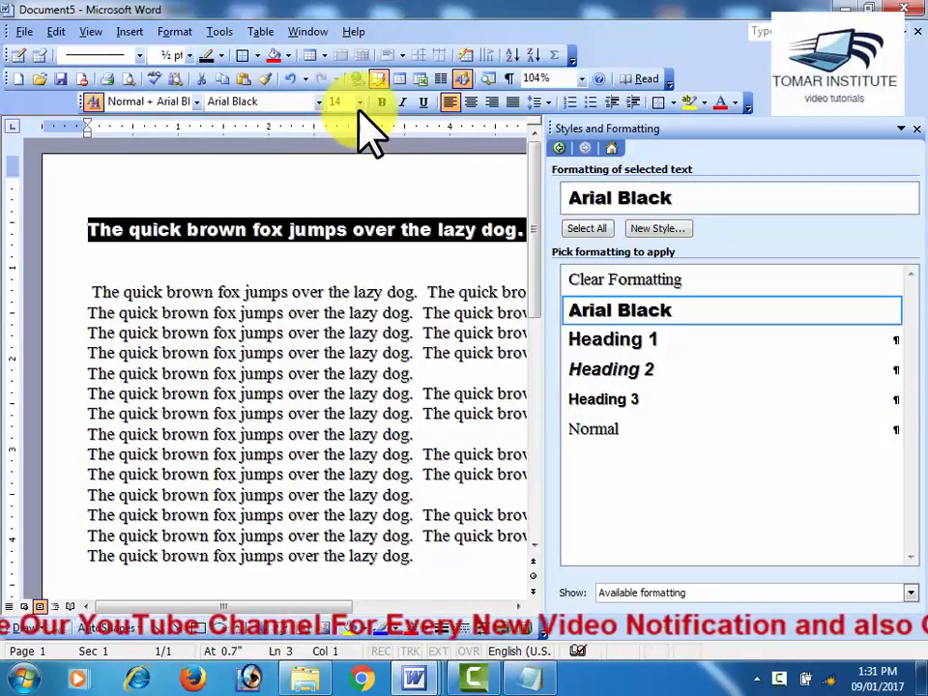
left_click(381, 103)
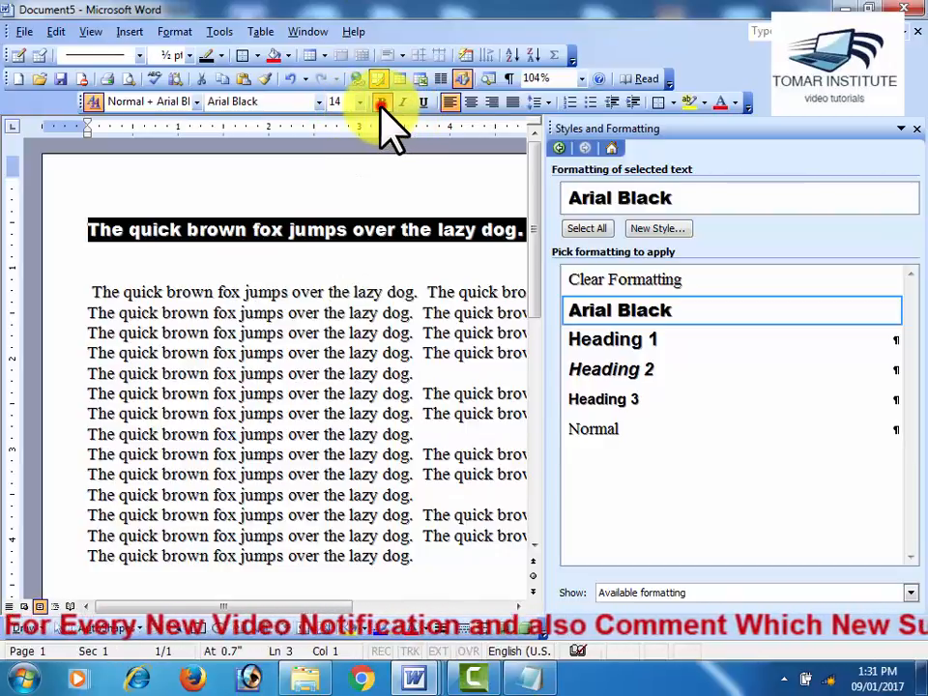
left_click(402, 103)
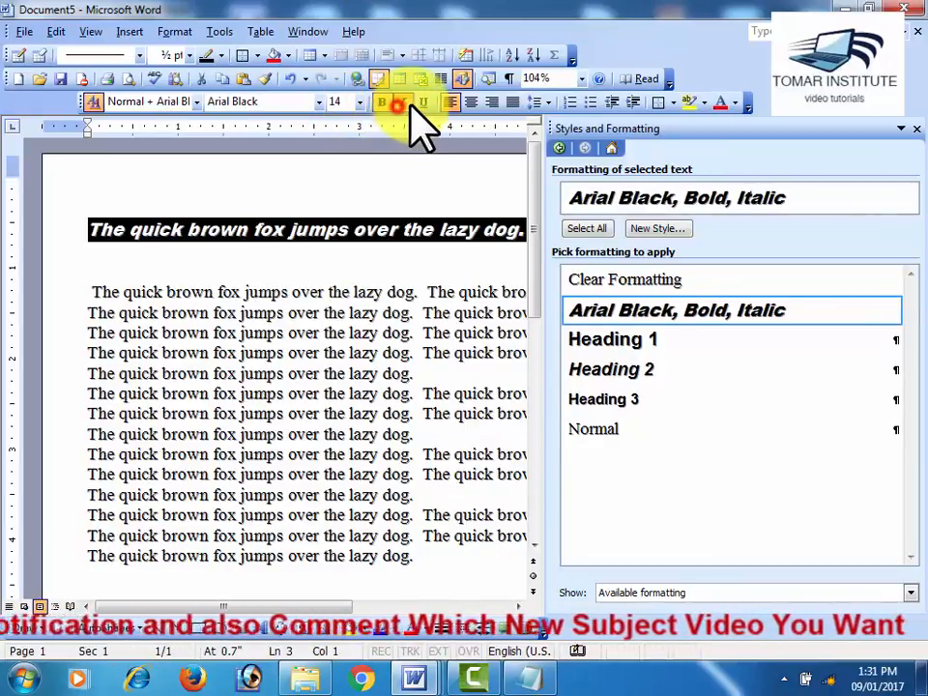
left_click(423, 102)
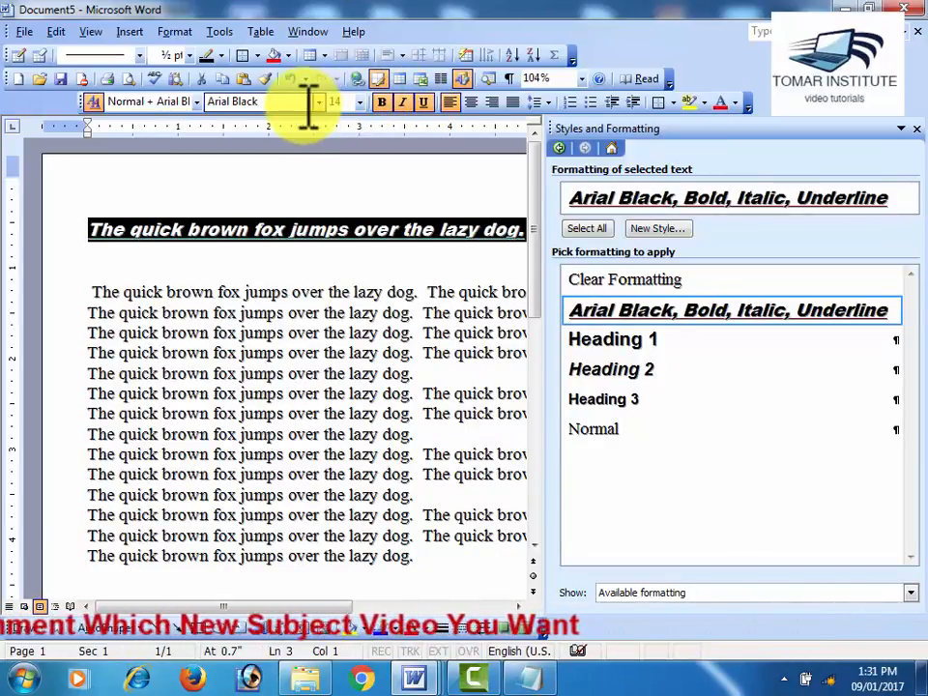
left_click(360, 102)
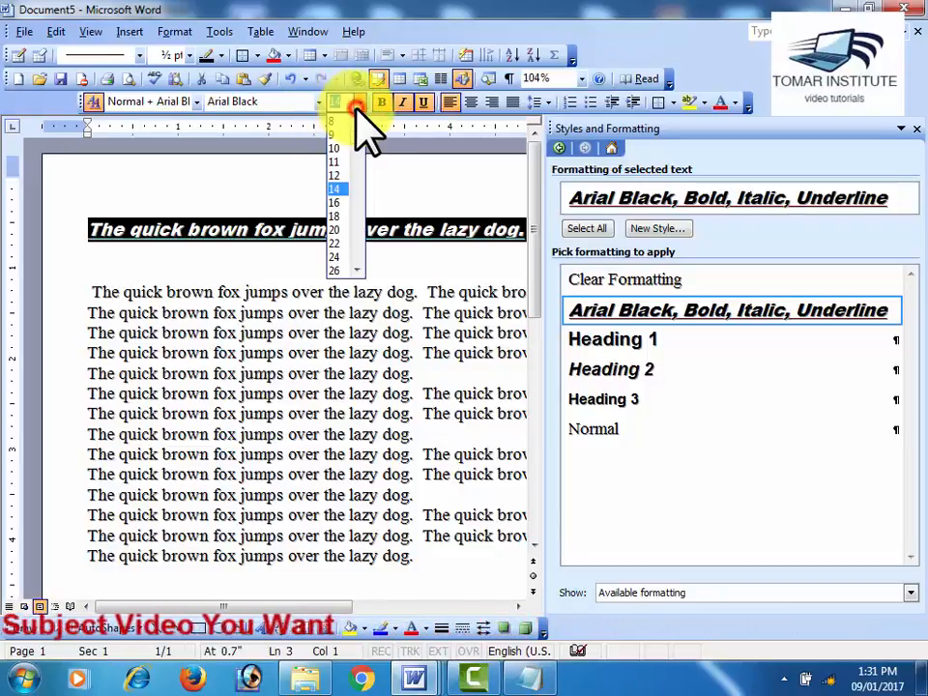
left_click(338, 246)
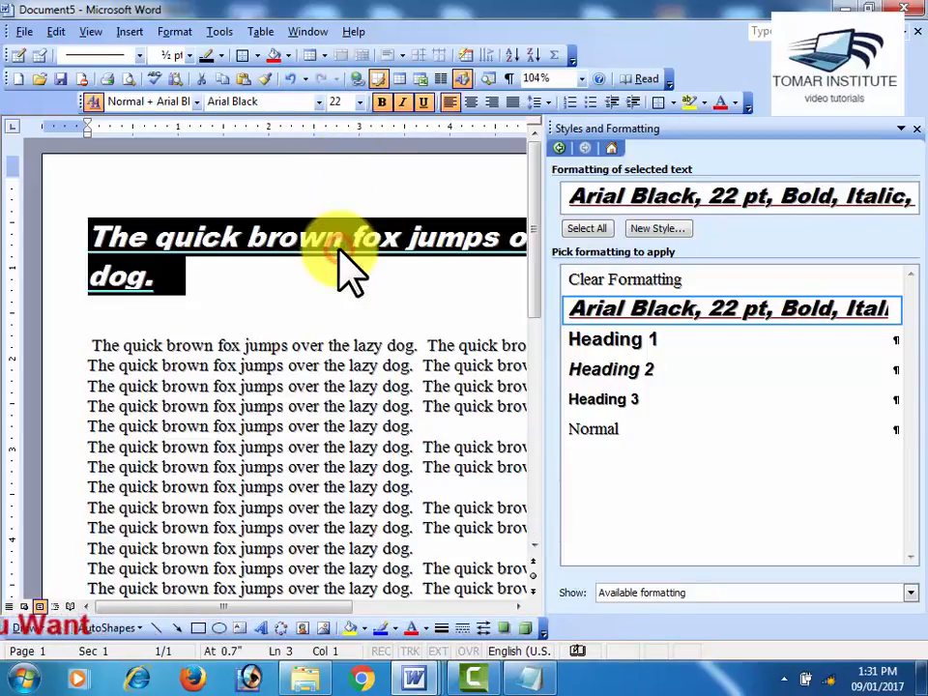
left_click(915, 129)
left_click(590, 348)
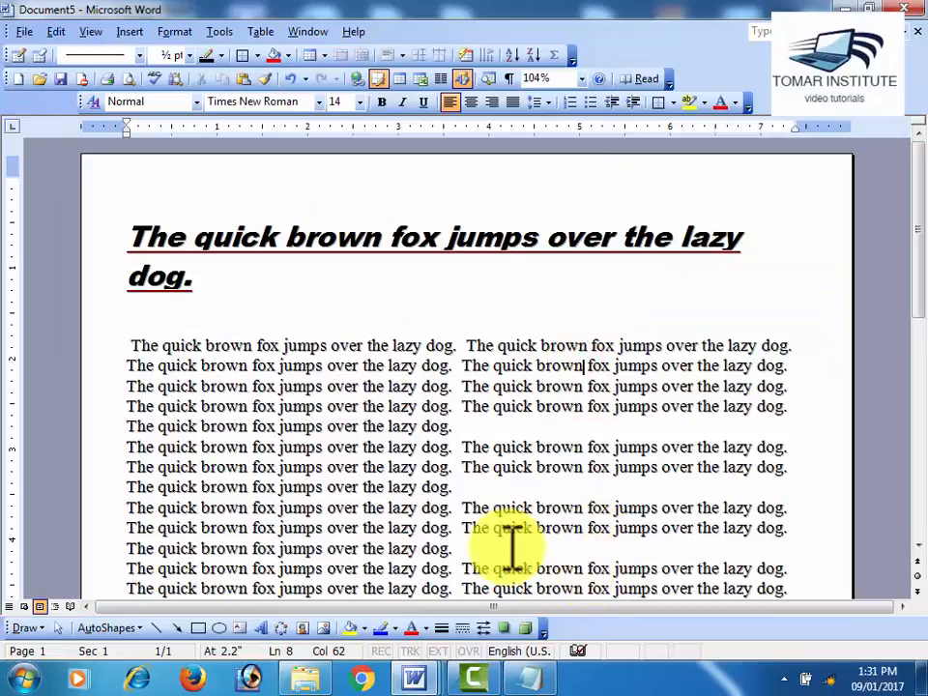
Insert blank lines below the second sample paragraph and after the first sentence of the body text
scroll(502, 546, "down", 1)
scroll(502, 546, "down", 1)
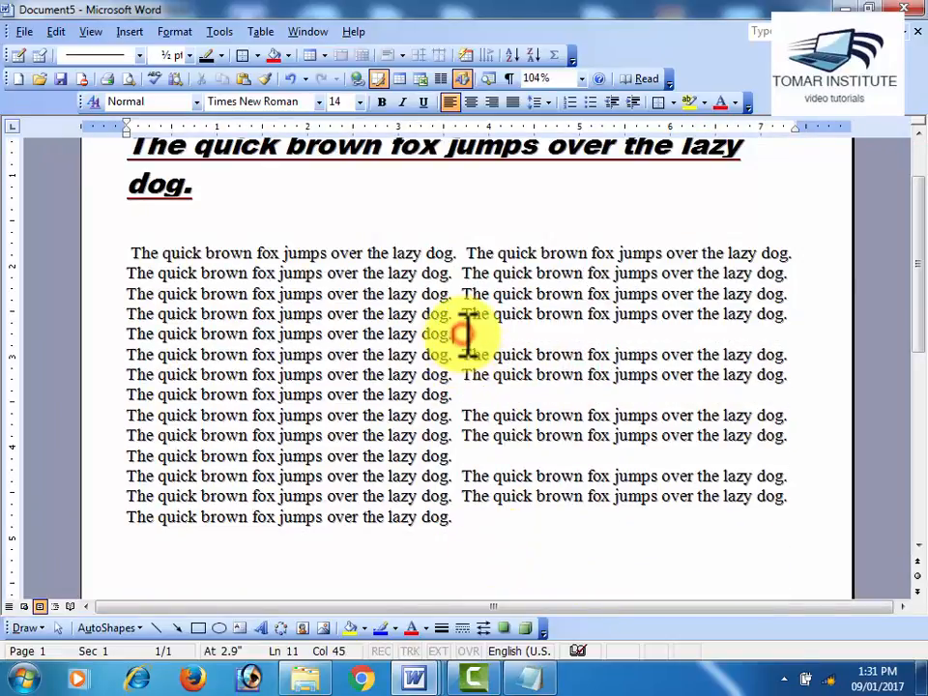
key("Return")
key("Return")
key("Return")
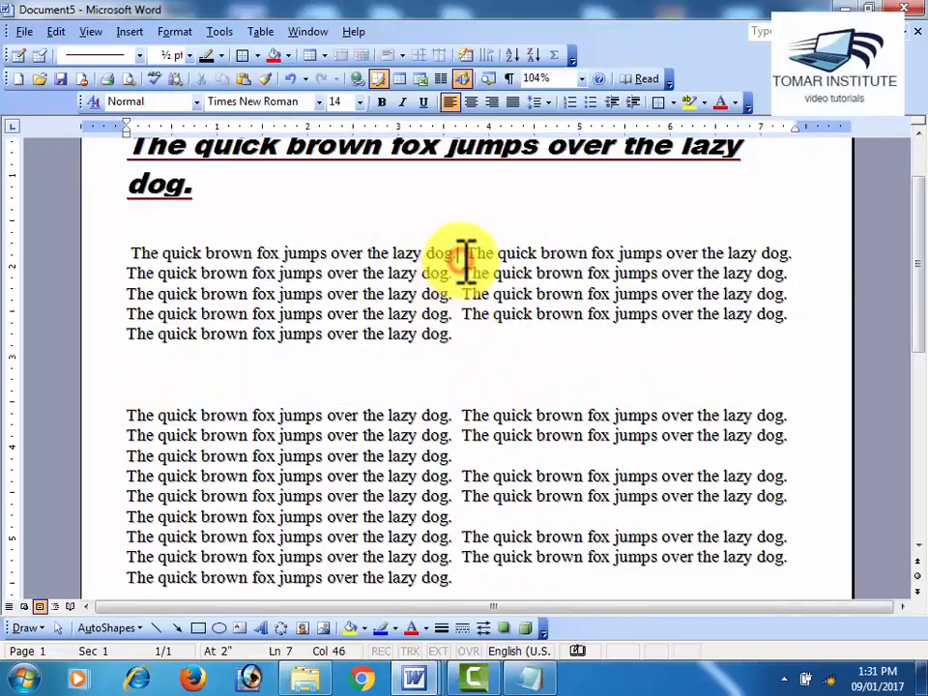
key("Return")
key("Return")
key("Return")
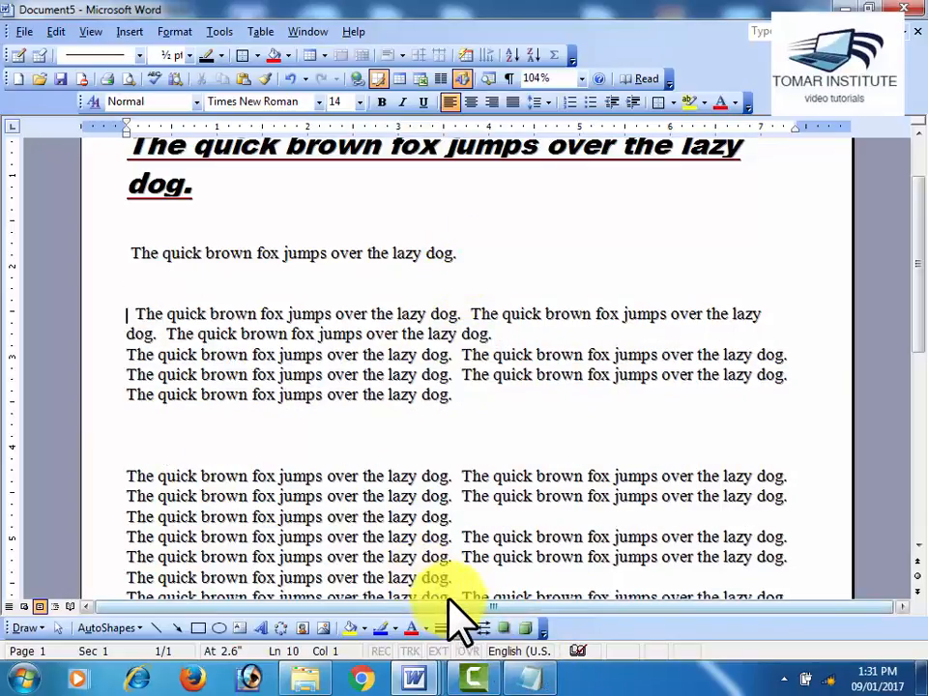
Reopen the Styles and Formatting pane and try the Heading 1, Heading 2 and Heading 3 styles on the separated second sentence
left_click_drag(473, 255, 129, 252)
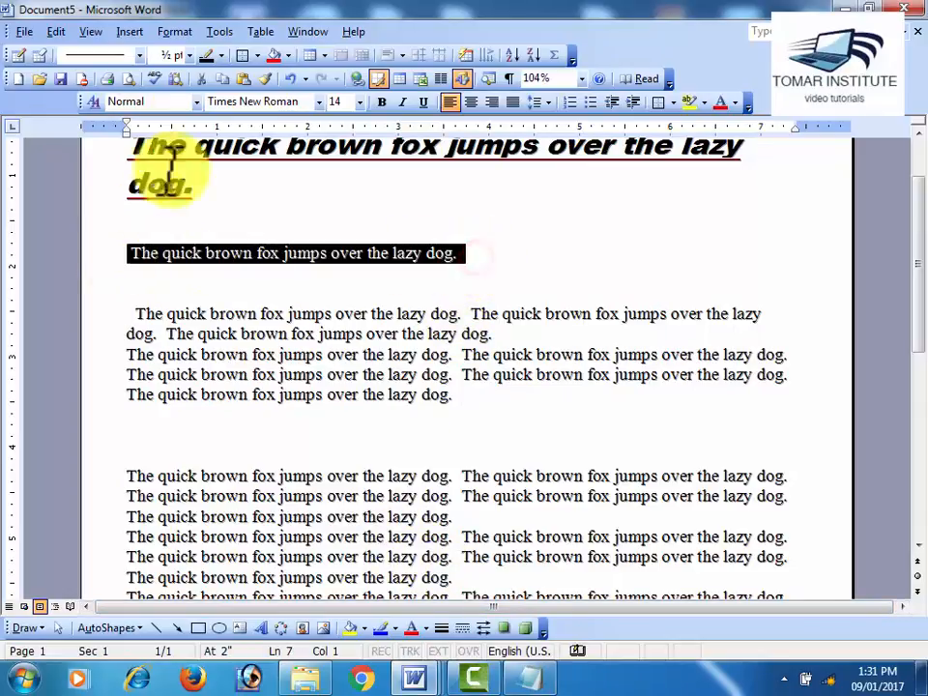
left_click(172, 35)
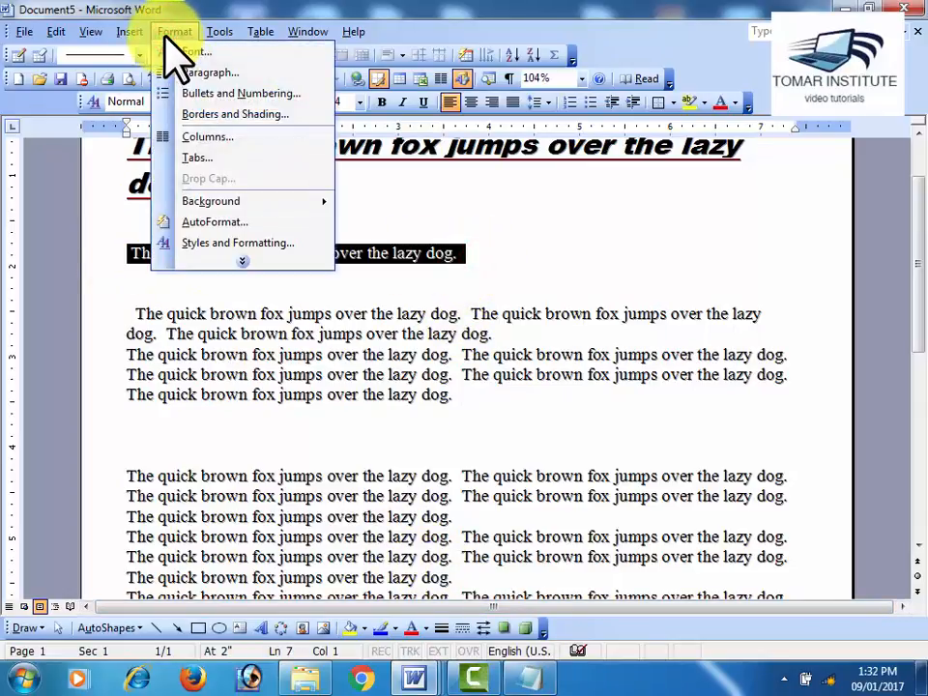
left_click(241, 243)
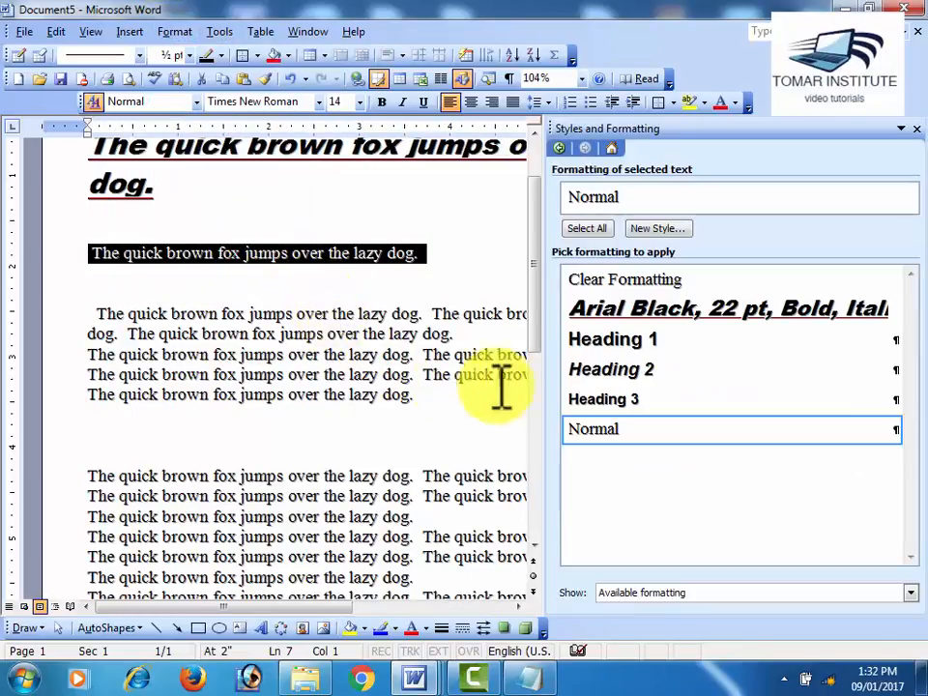
left_click(607, 348)
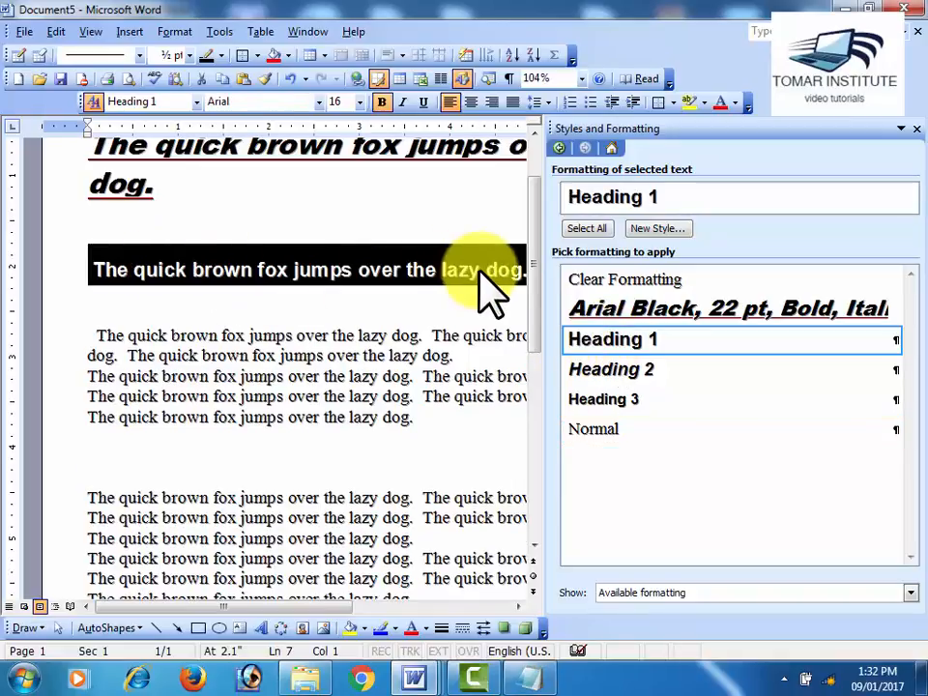
left_click(582, 375)
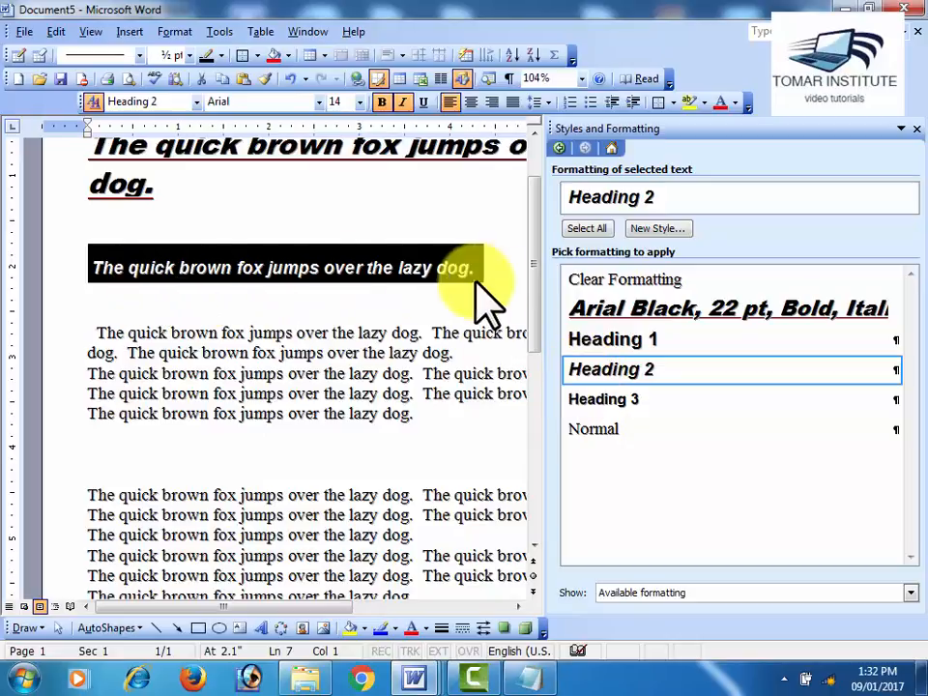
left_click(603, 400)
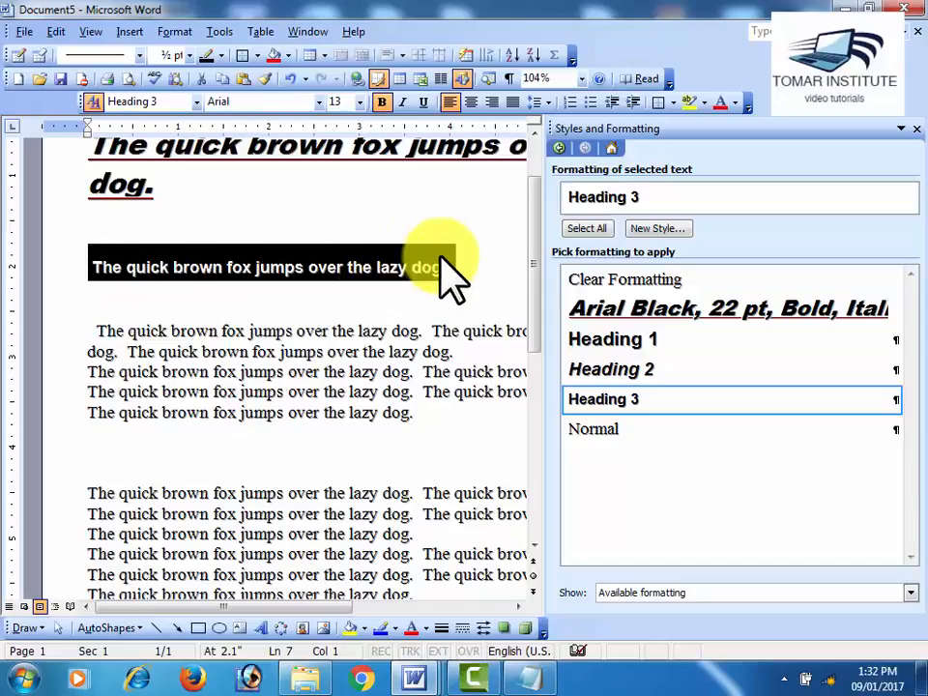
left_click(271, 388)
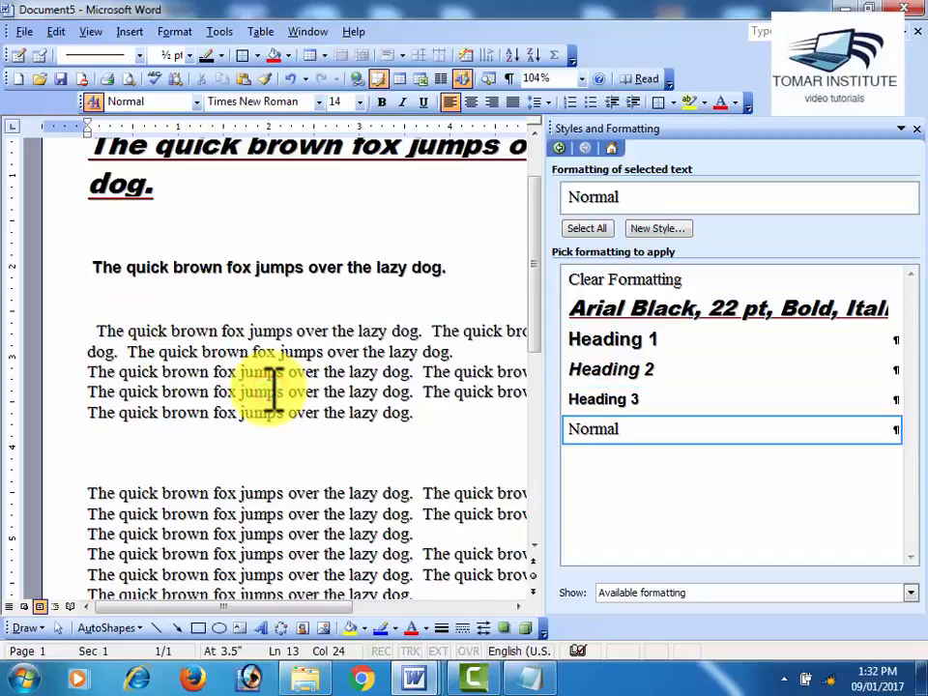
Apply the Normal style to all text from the title sentence through the second block of sample text
scroll(241, 377, "down", 1)
scroll(150, 329, "up", 3)
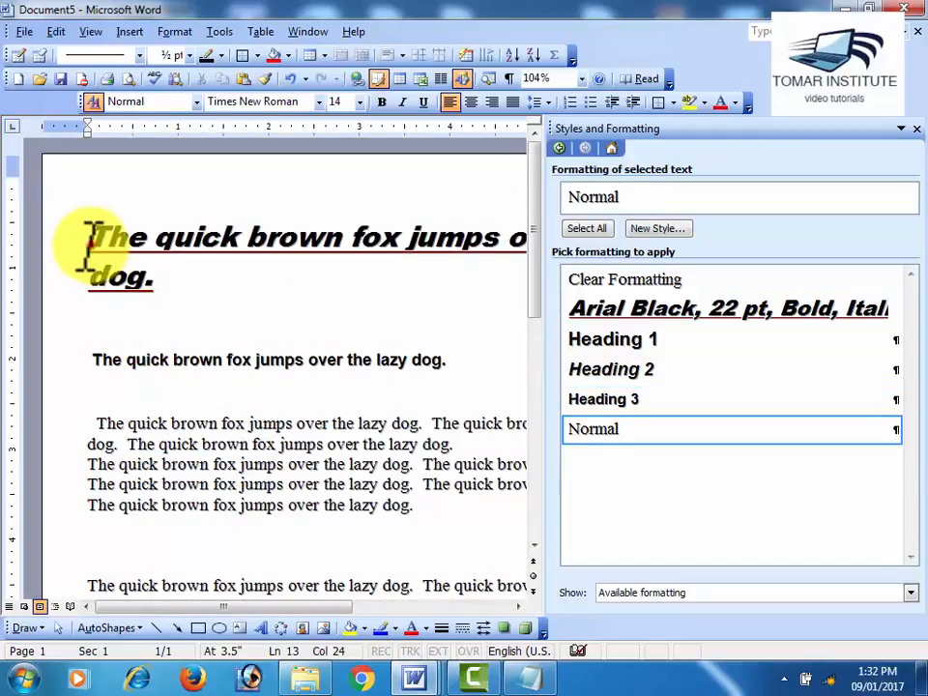
left_click_drag(87, 237, 428, 446)
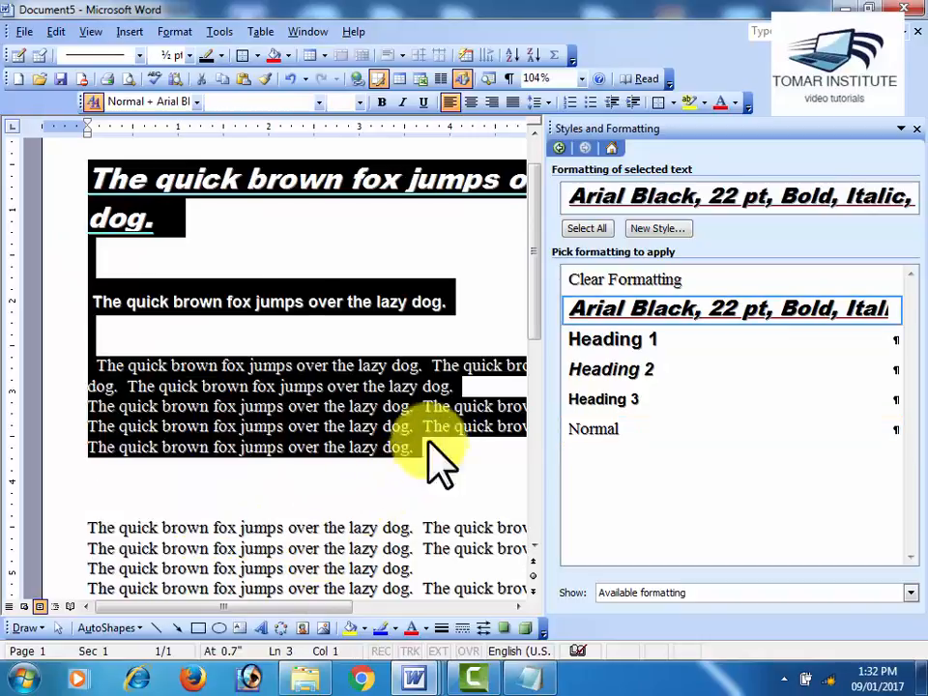
left_click(598, 431)
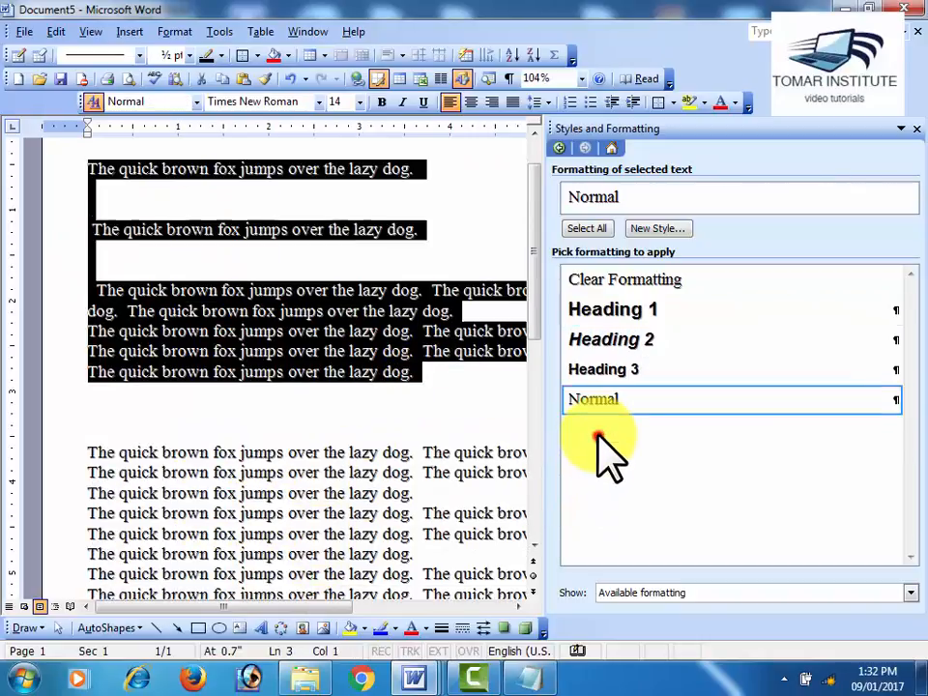
left_click(458, 421)
scroll(450, 422, "up", 1)
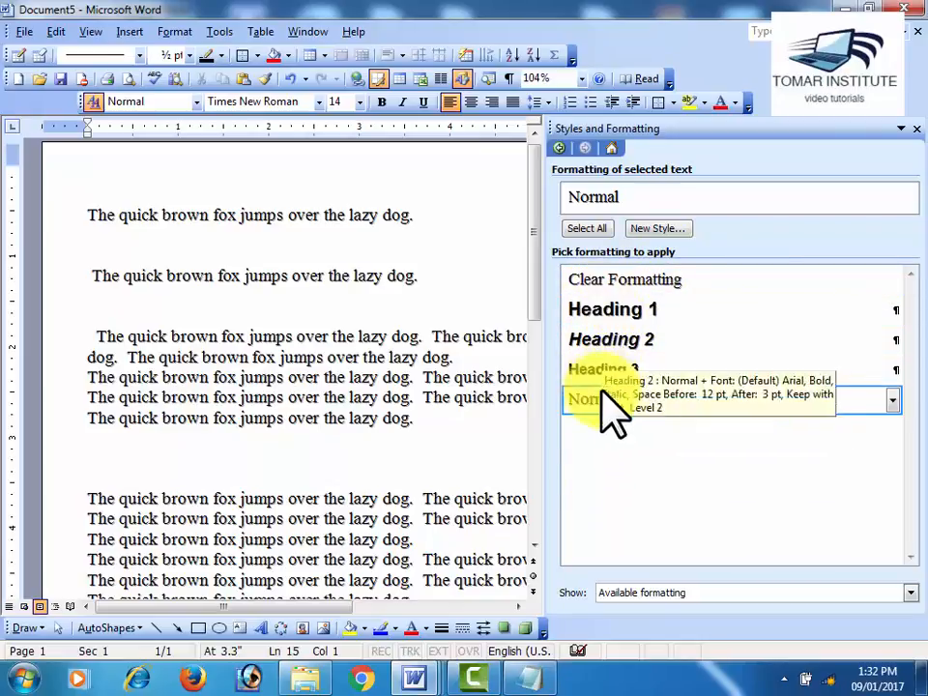
Start a new style, keeping the name Style1 and choosing Paragraph as the style type
left_click(662, 231)
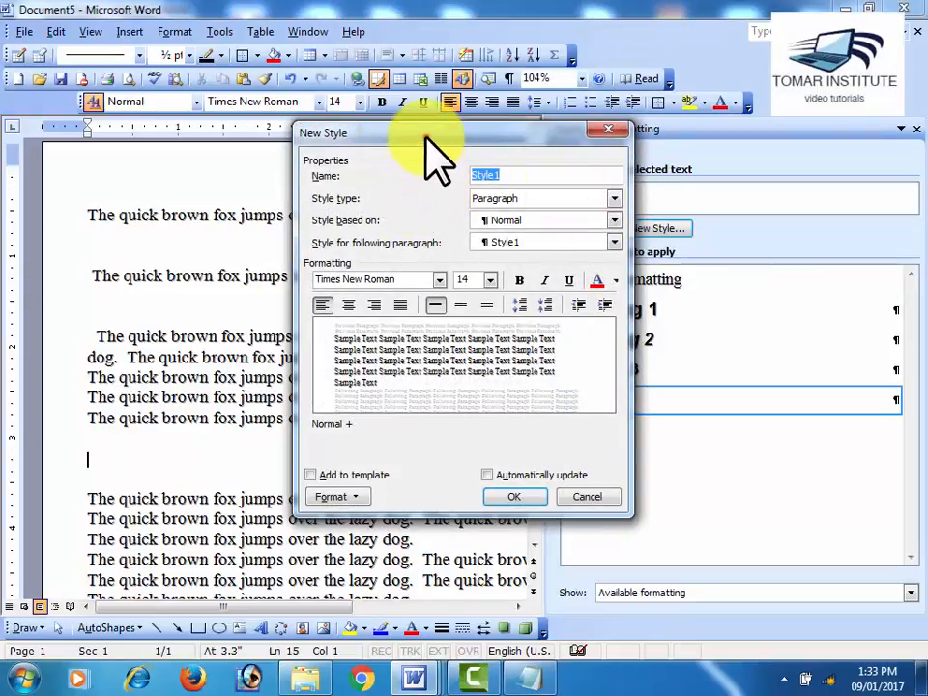
left_click_drag(427, 138, 381, 202)
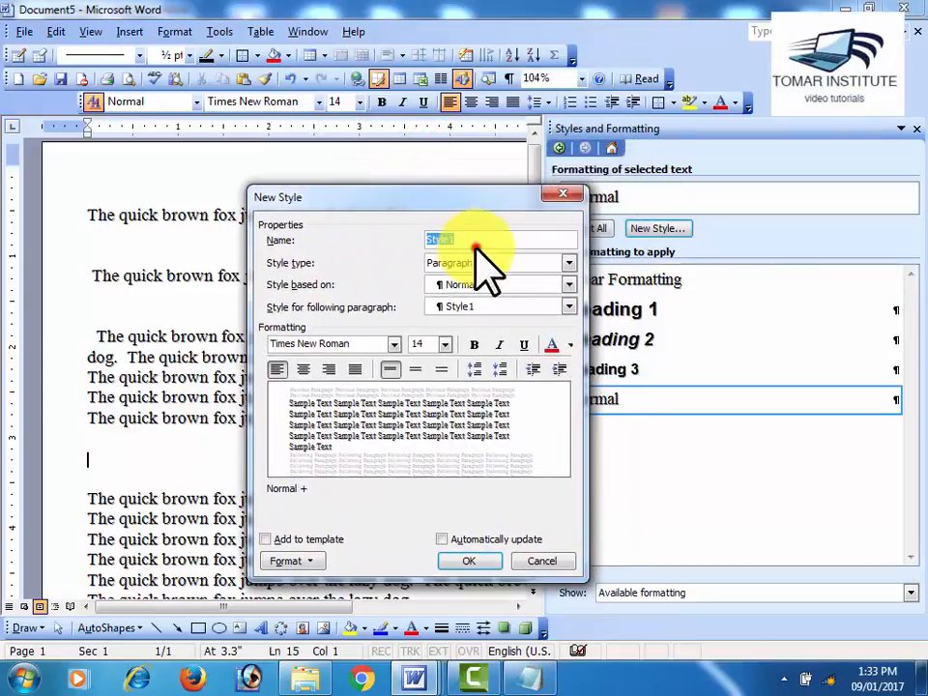
left_click(454, 233)
left_click_drag(457, 232, 423, 237)
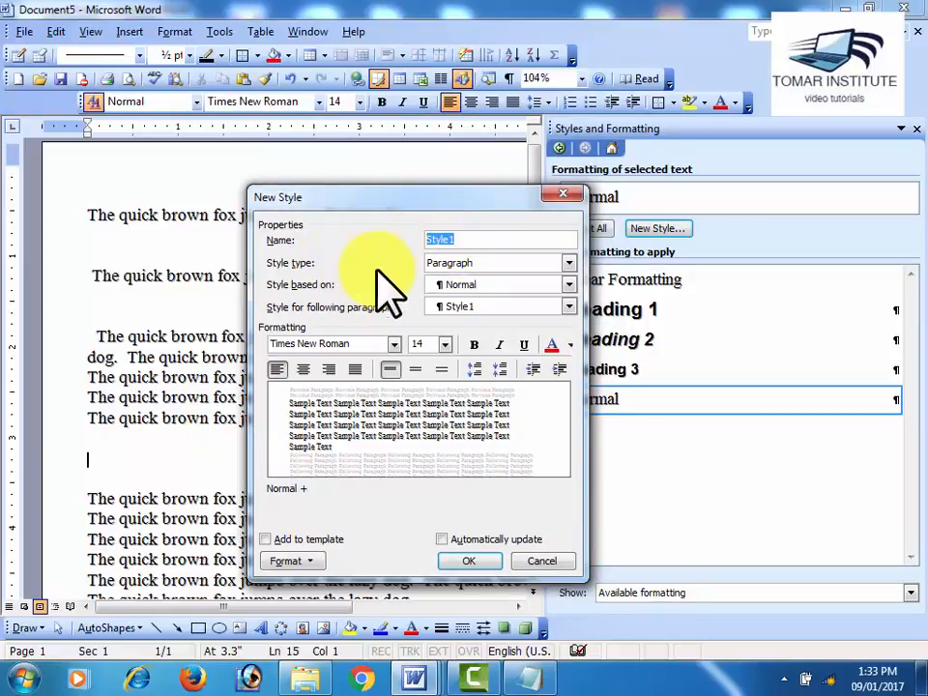
left_click(568, 262)
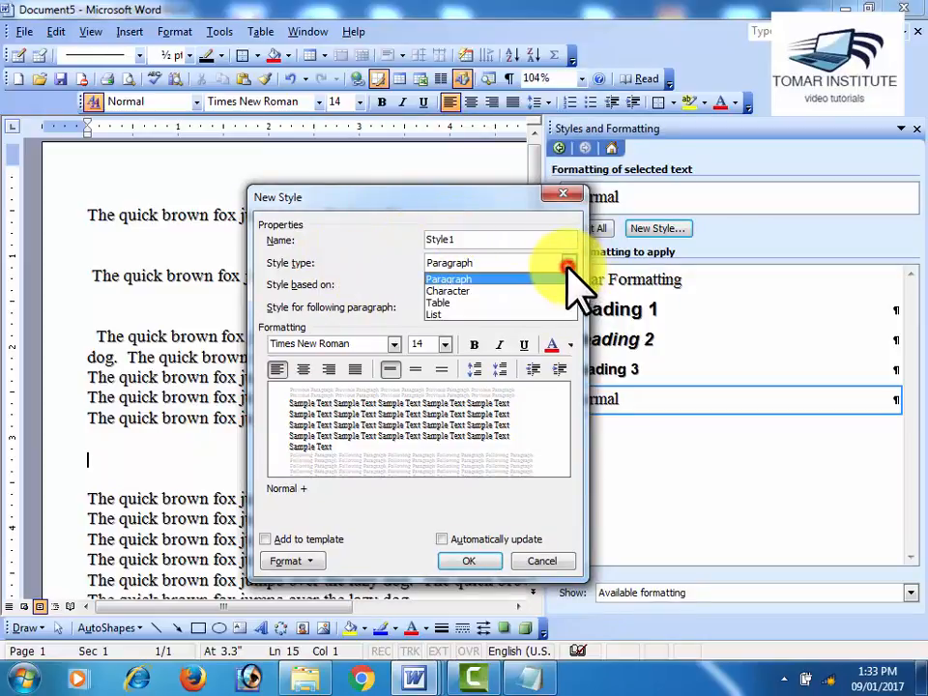
left_click(519, 279)
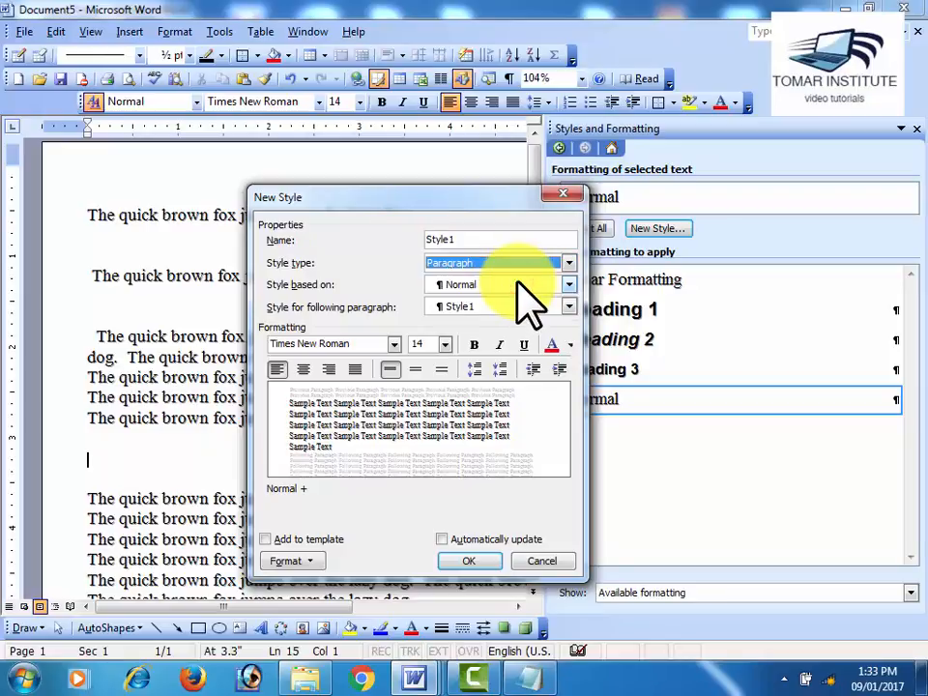
Give the new style a red, bold, 18 pt Baskerville Old Face font
left_click(553, 346)
left_click(473, 345)
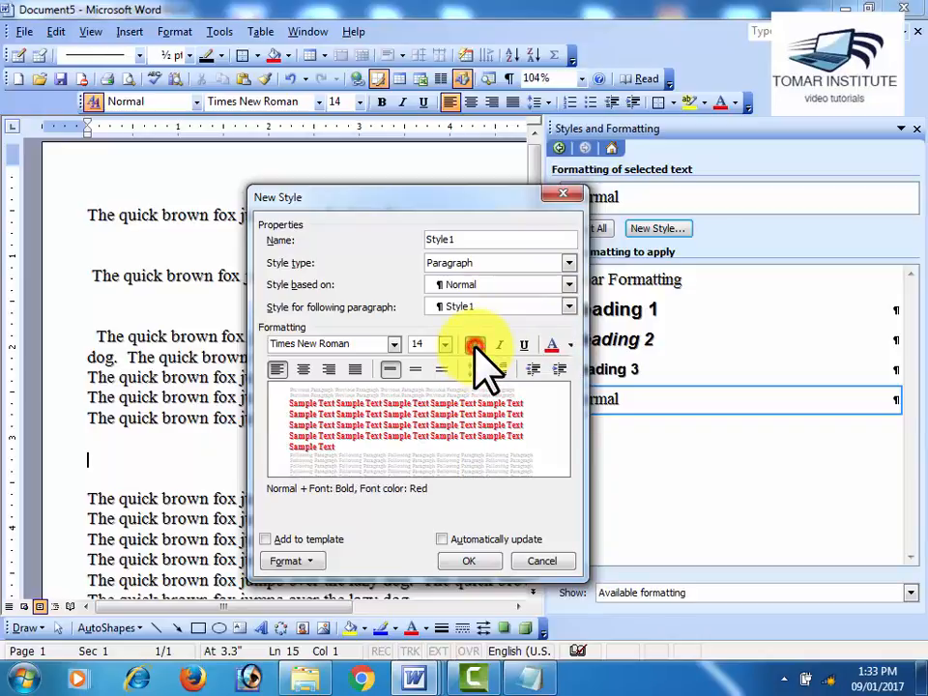
left_click(445, 345)
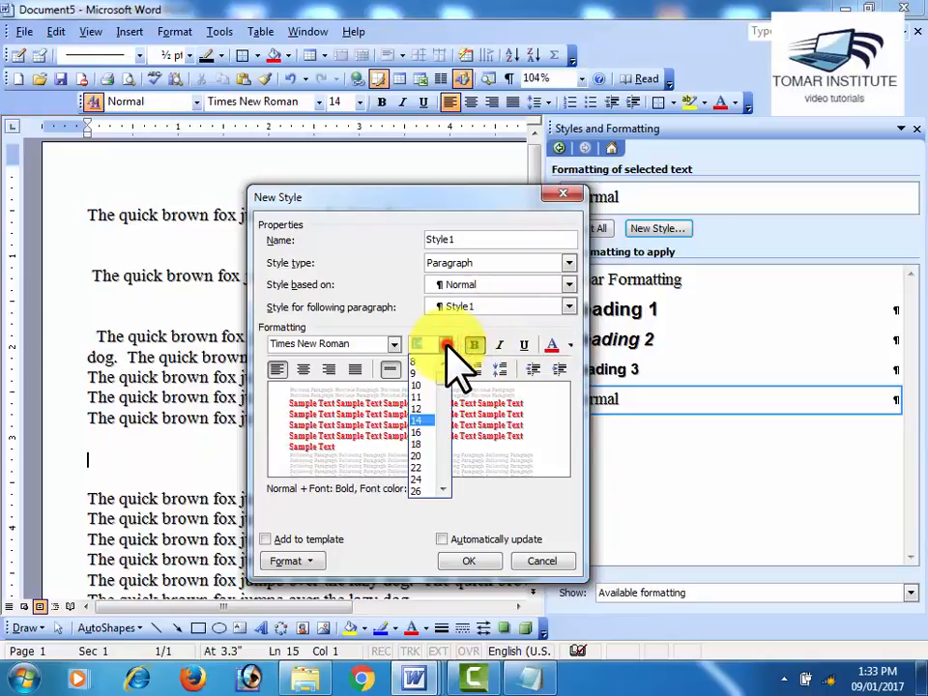
left_click(415, 444)
left_click(394, 345)
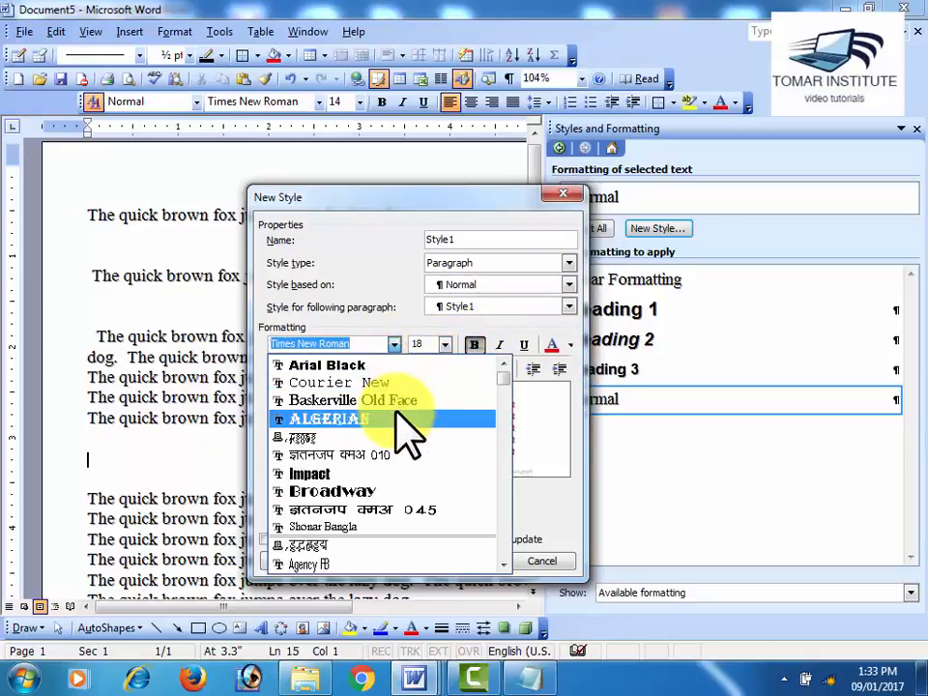
left_click(396, 399)
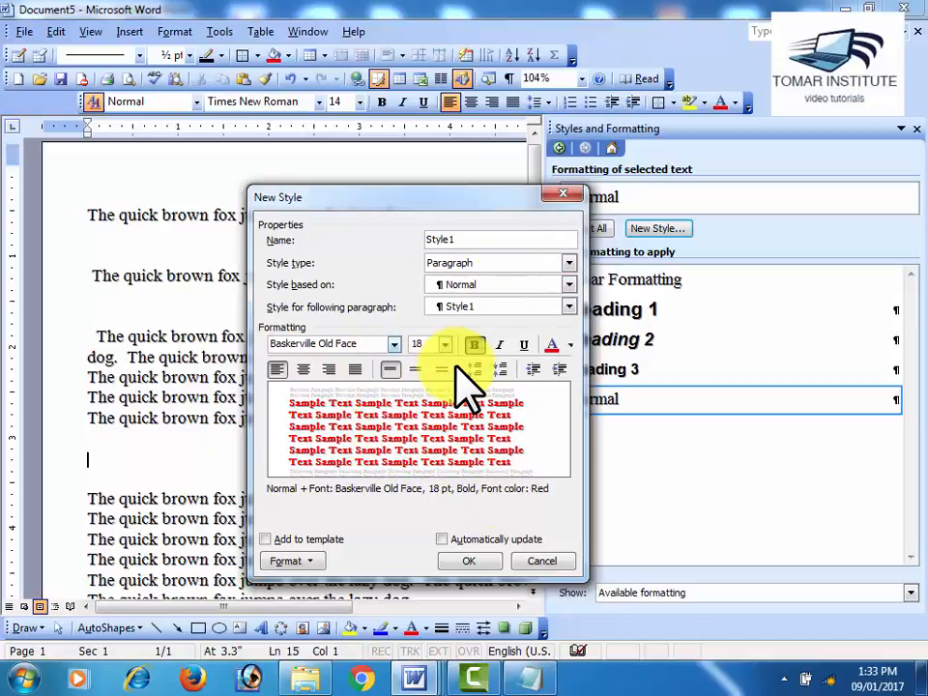
Add the new style to the template and finish creating it
left_click(265, 540)
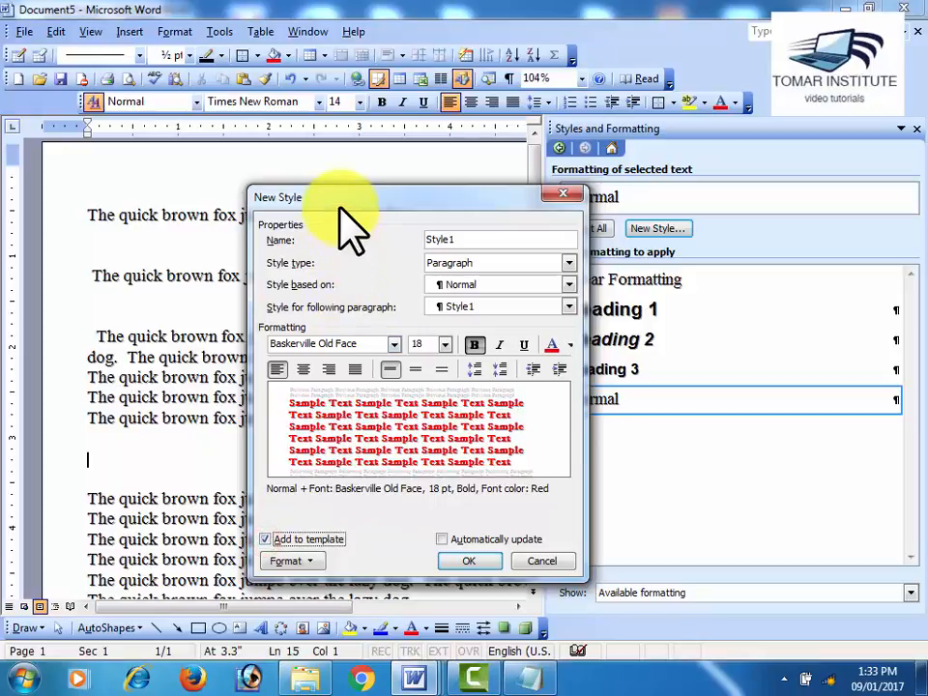
left_click_drag(337, 200, 331, 62)
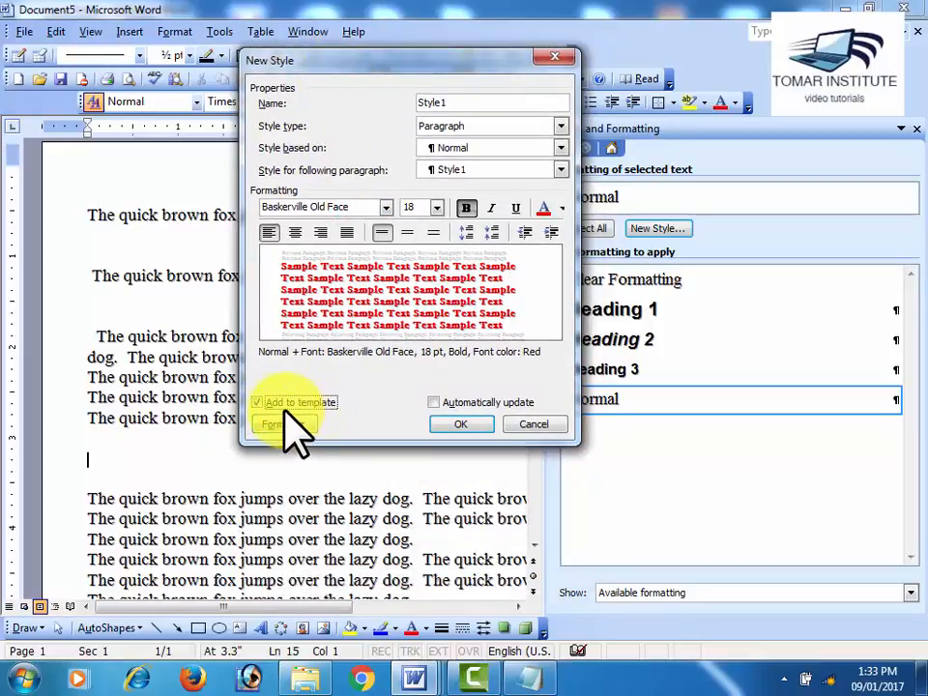
left_click(453, 423)
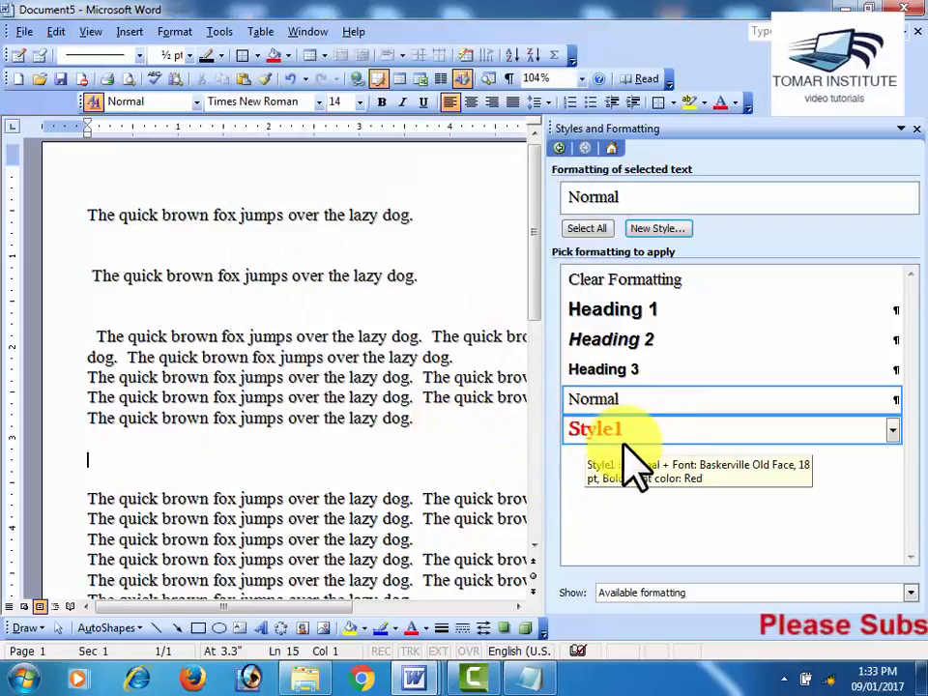
Apply Style1 to the first multi-line block of sample text below the two single sentences
left_click(299, 498)
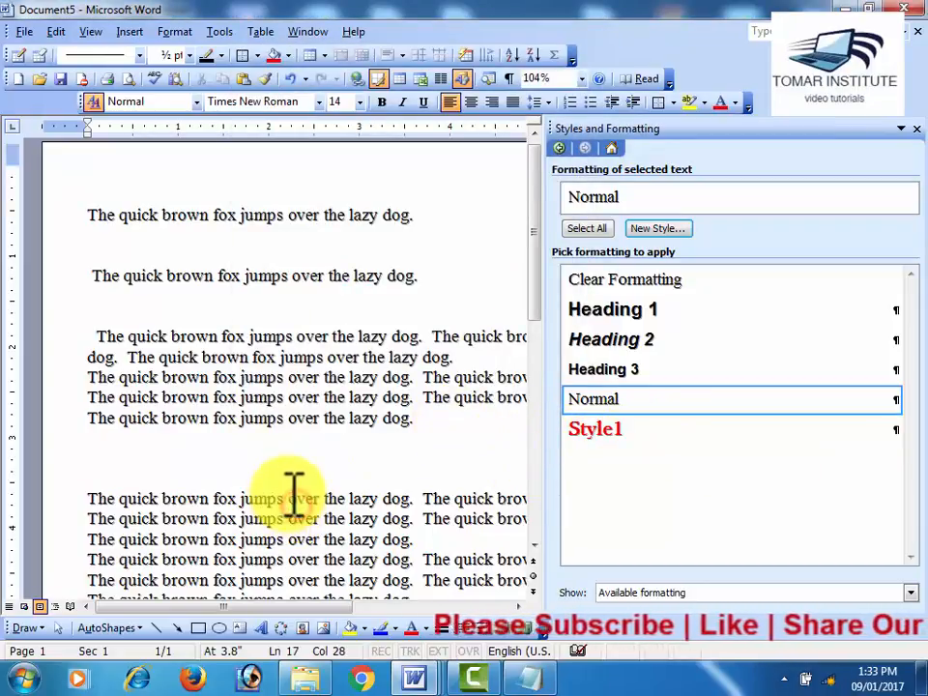
scroll(293, 491, "down", 3)
scroll(287, 488, "up", 2)
scroll(309, 479, "down", 5)
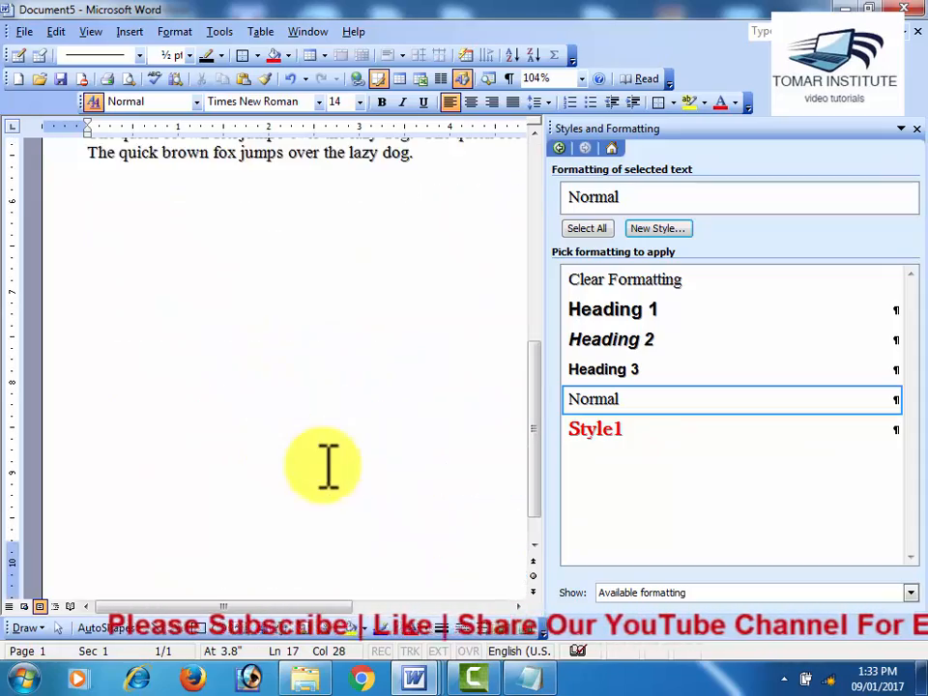
scroll(339, 470, "up", 5)
left_click(530, 421)
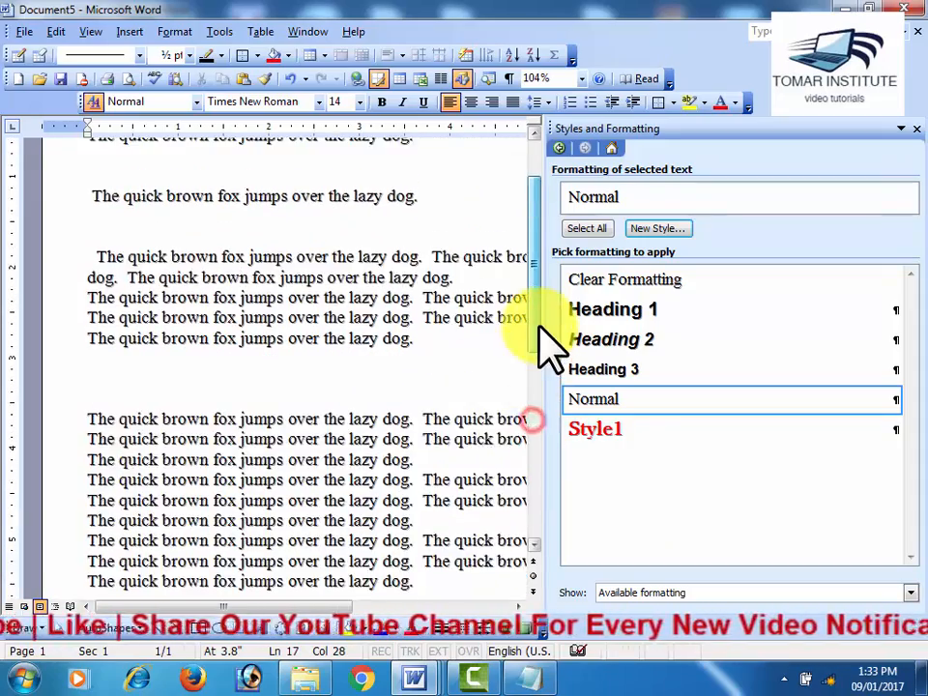
scroll(466, 348, "up", 1)
left_click_drag(424, 413, 103, 321)
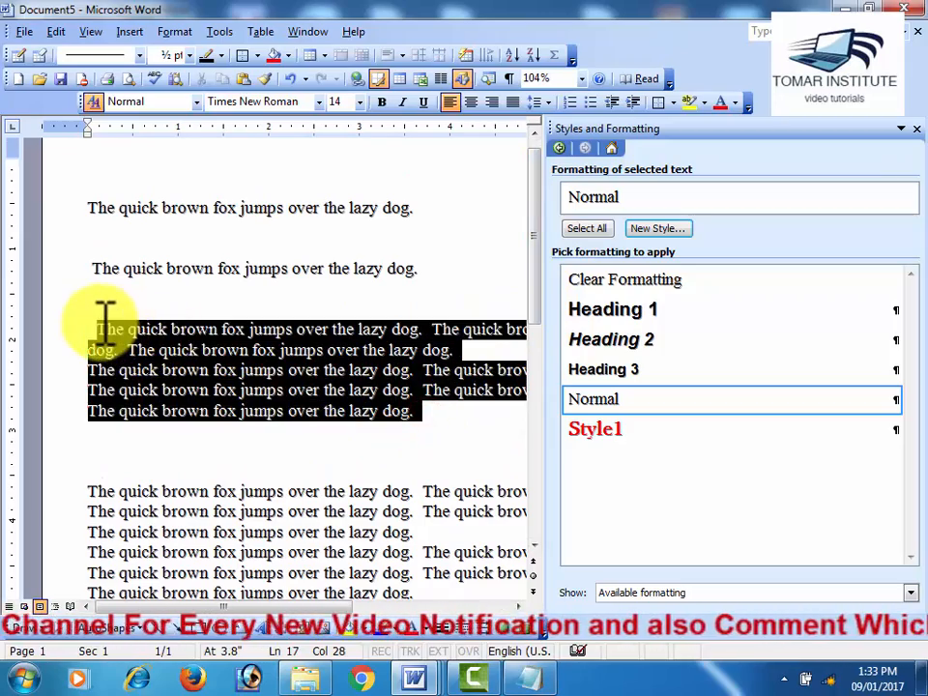
left_click(620, 435)
left_click(371, 471)
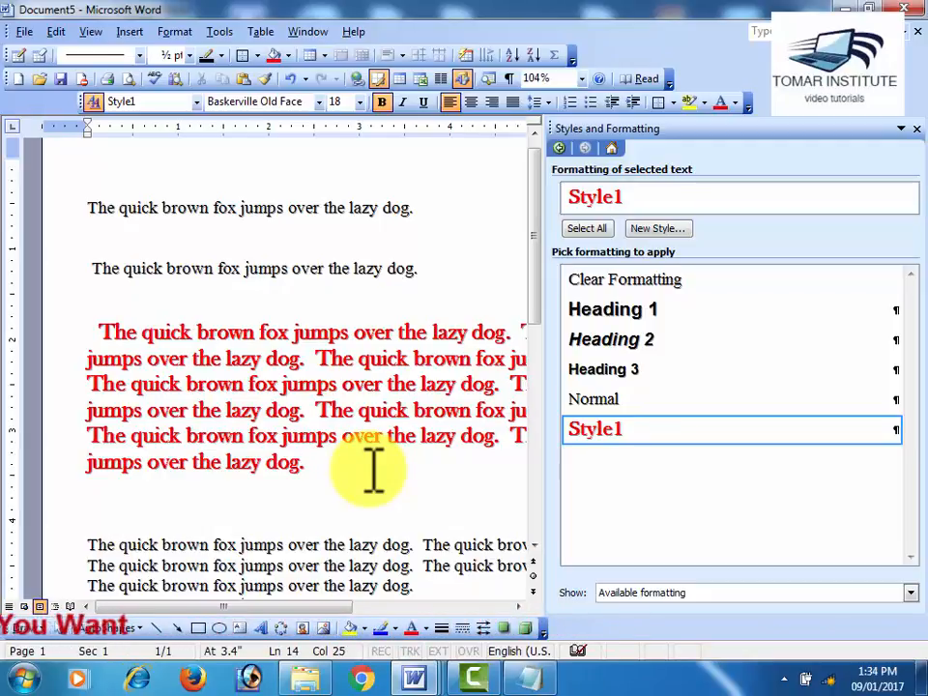
Create a new blank document and fill it with sample text using the =rand(5,5) function
left_click(17, 79)
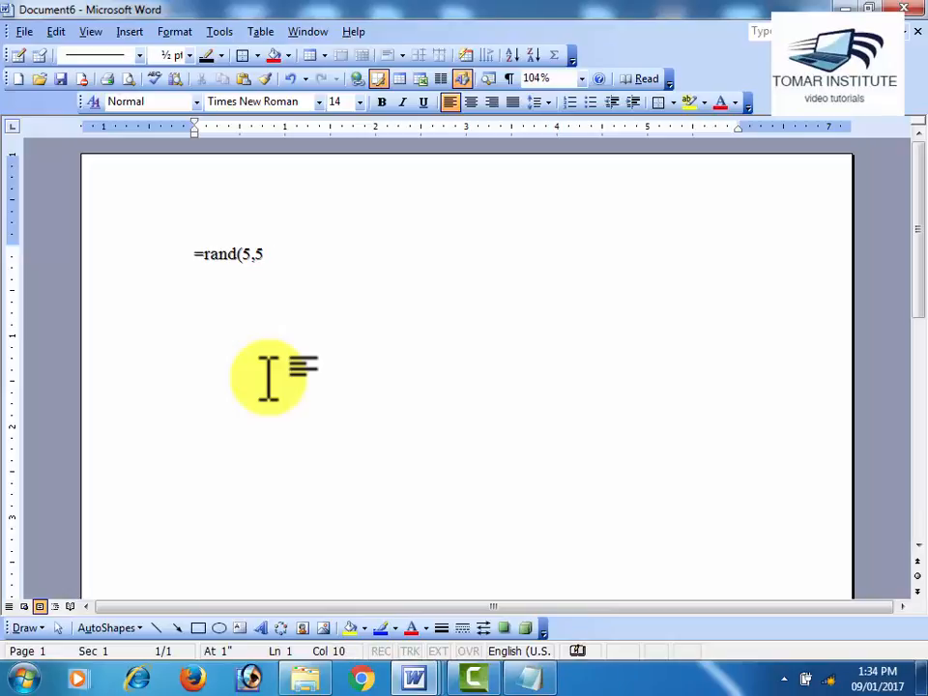
key("Return")
scroll(268, 377, "up", 2)
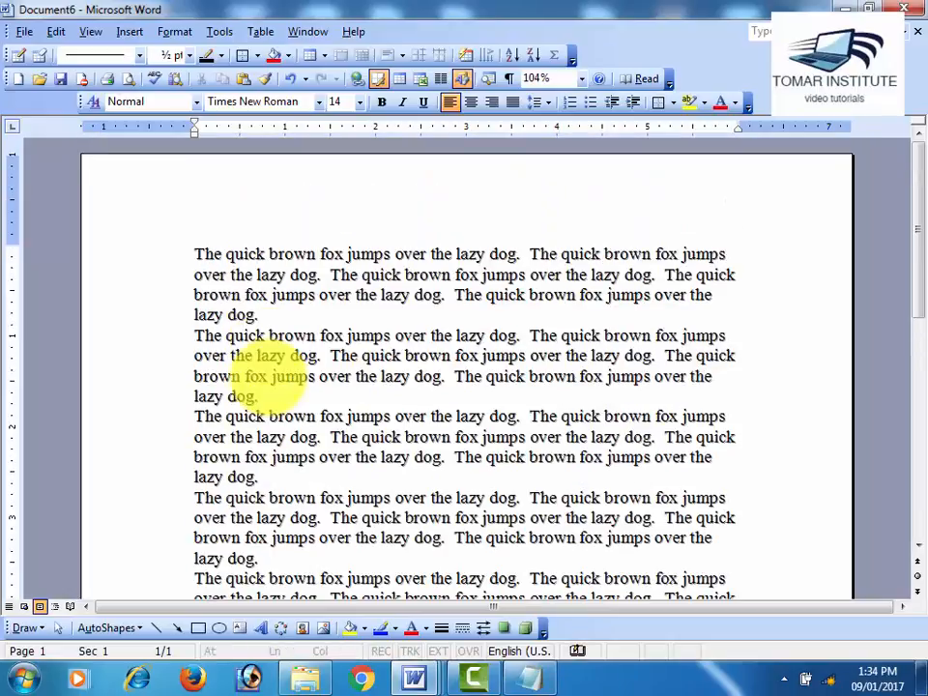
Apply the custom Style1 to the first three paragraphs of the new document
left_click_drag(196, 254, 283, 449)
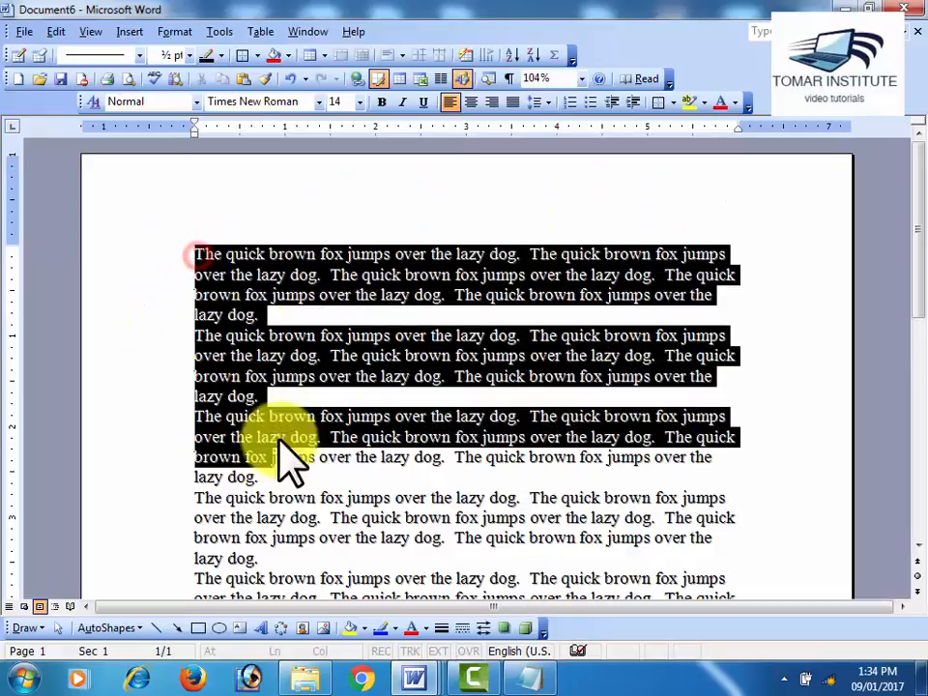
left_click(174, 31)
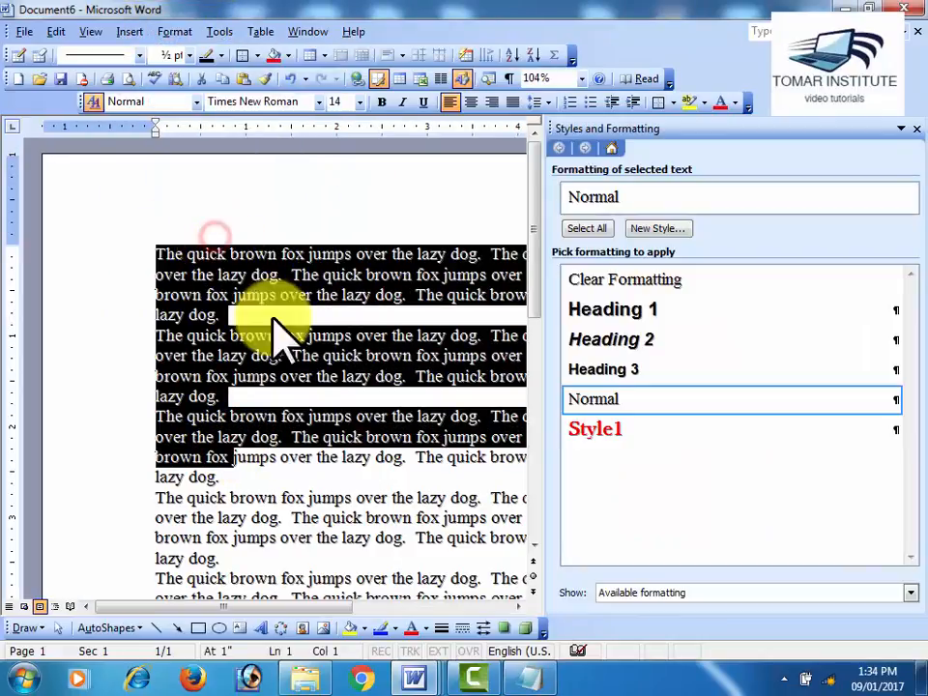
left_click(608, 435)
left_click(446, 464)
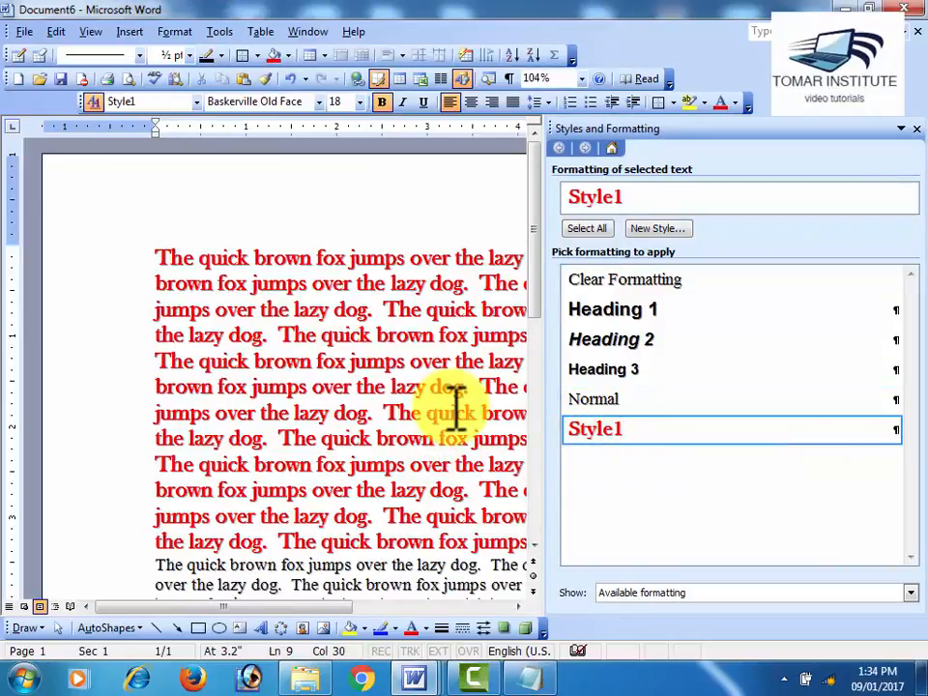
scroll(456, 404, "down", 8)
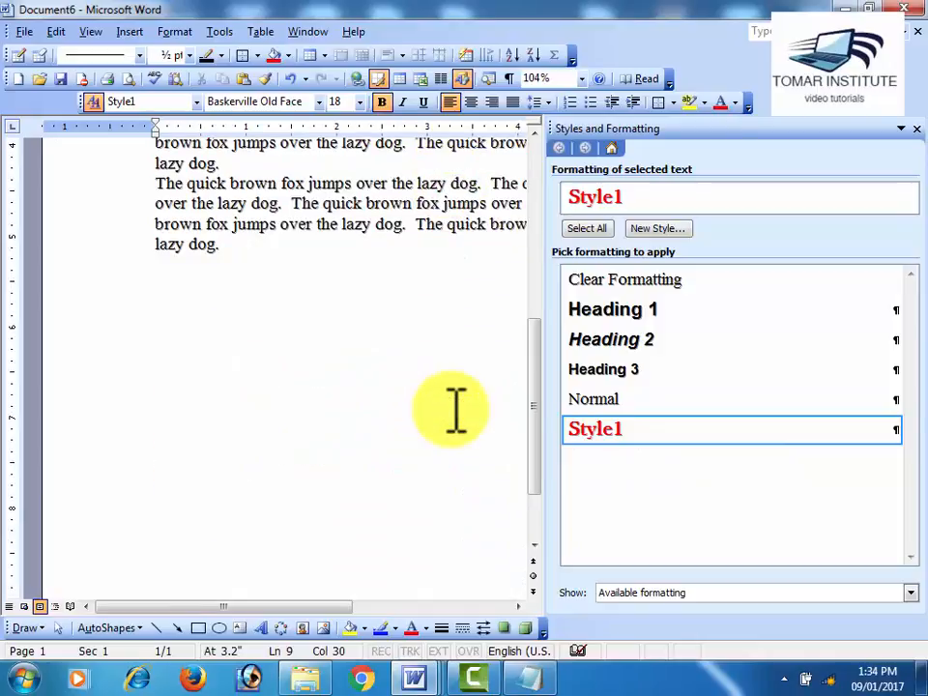
scroll(456, 404, "up", 3)
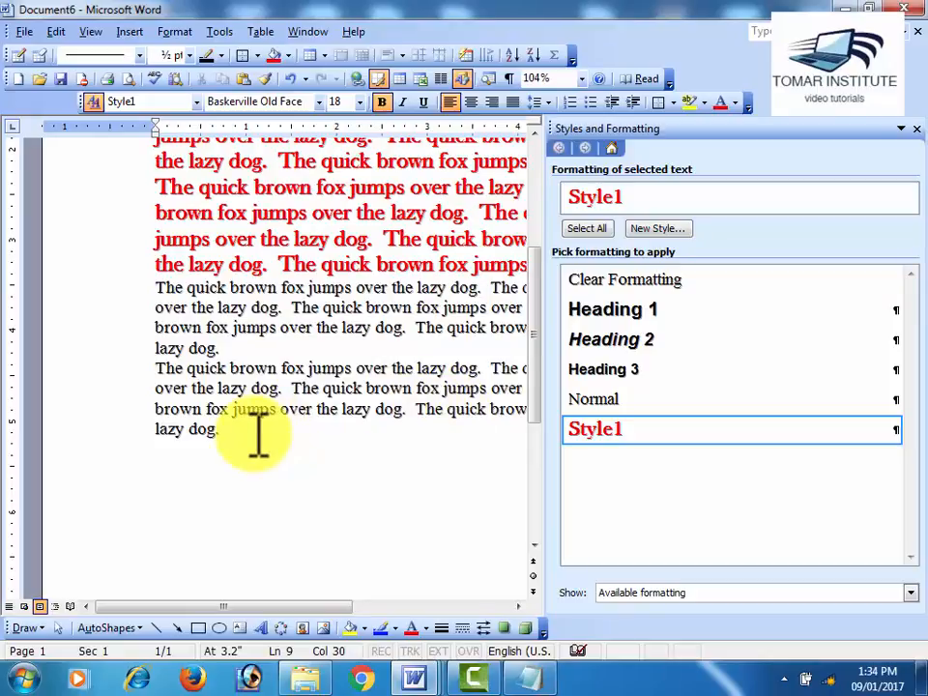
left_click_drag(253, 431, 176, 287)
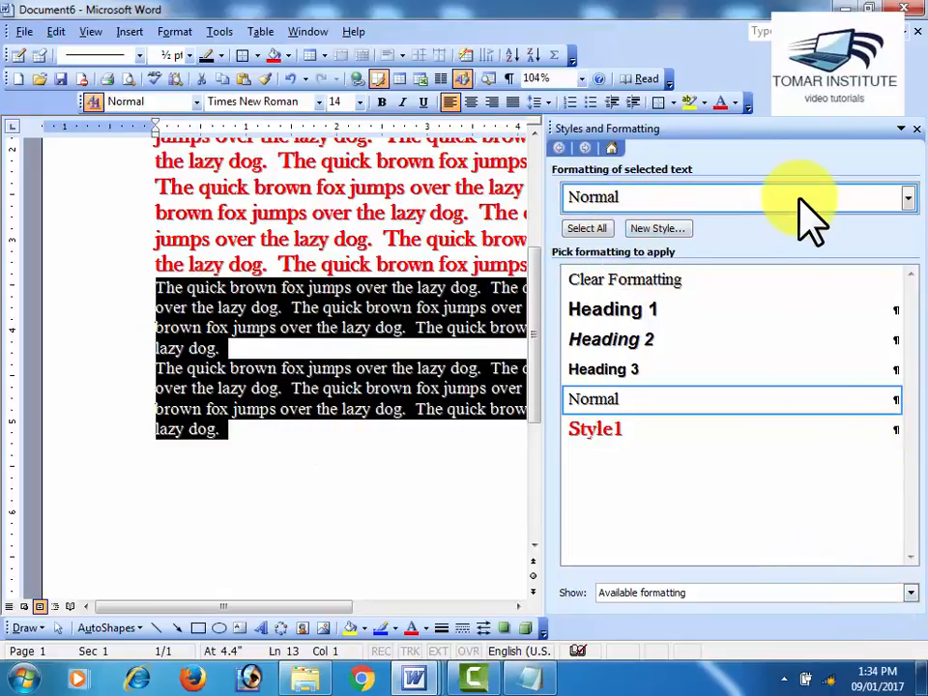
left_click(905, 197)
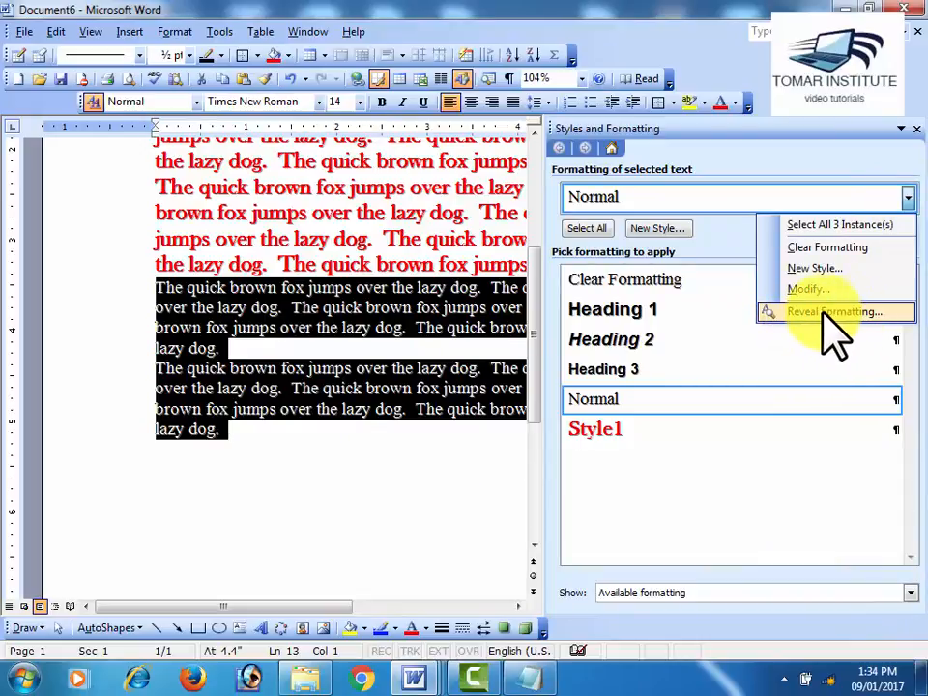
left_click(389, 562)
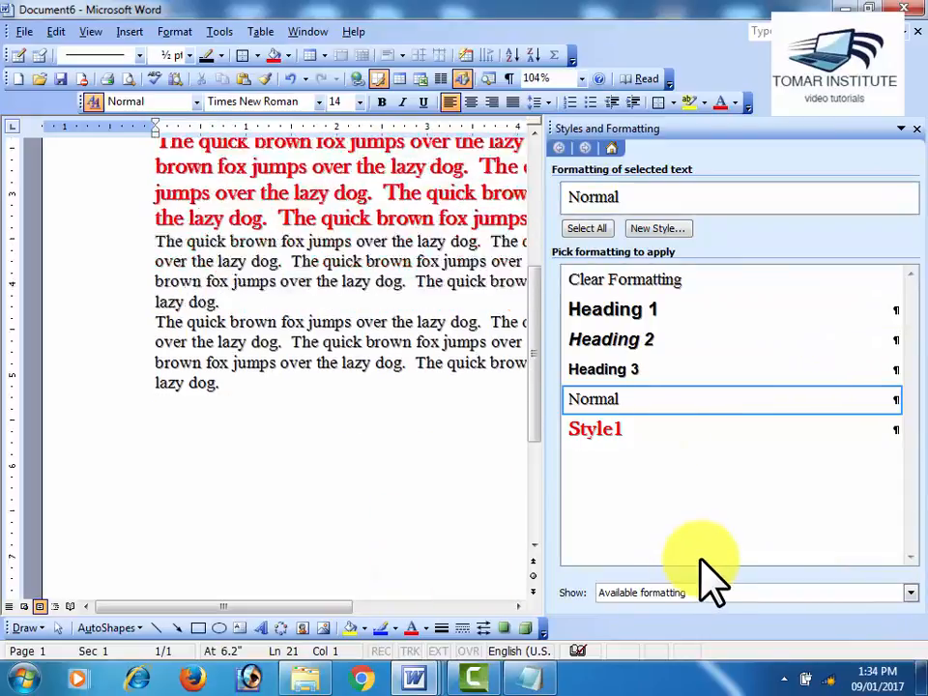
left_click(909, 593)
left_click(415, 549)
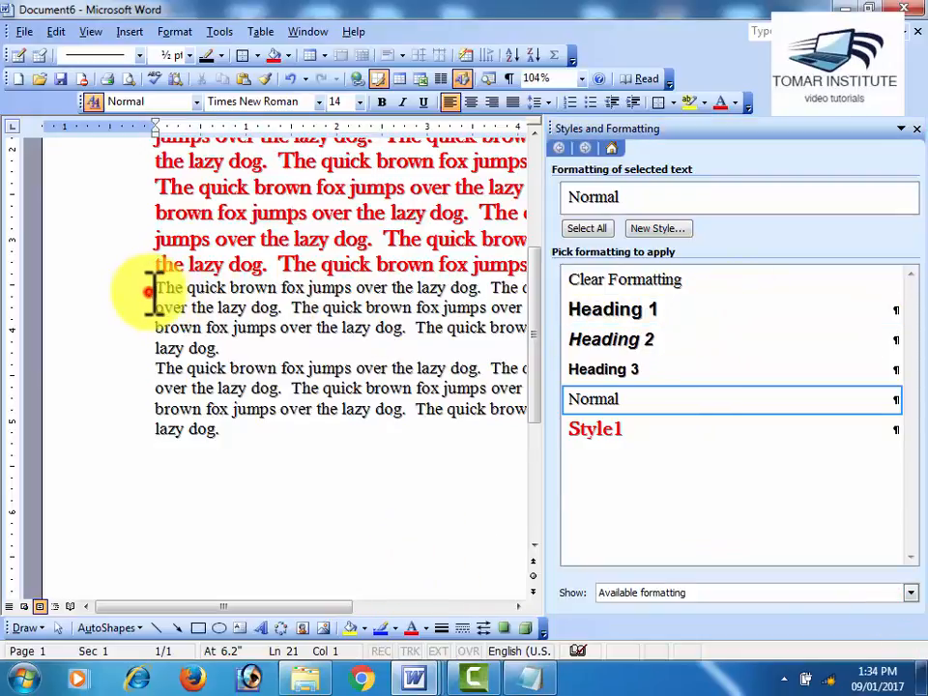
Reveal the formatting of the last two paragraphs, and of the word "jumps" in the final paragraph
left_click_drag(152, 290, 251, 435)
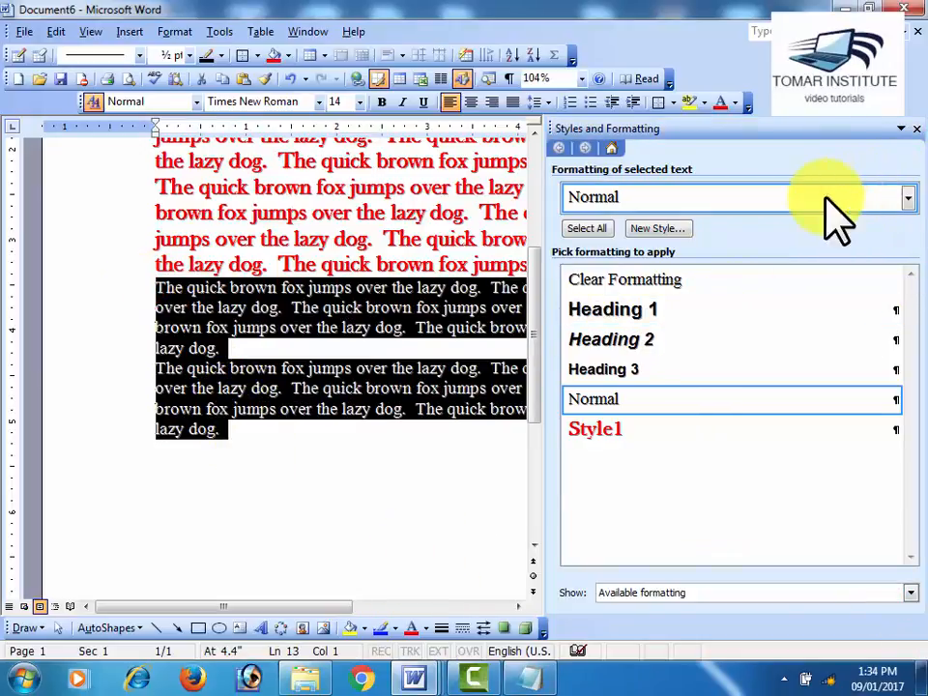
left_click(909, 197)
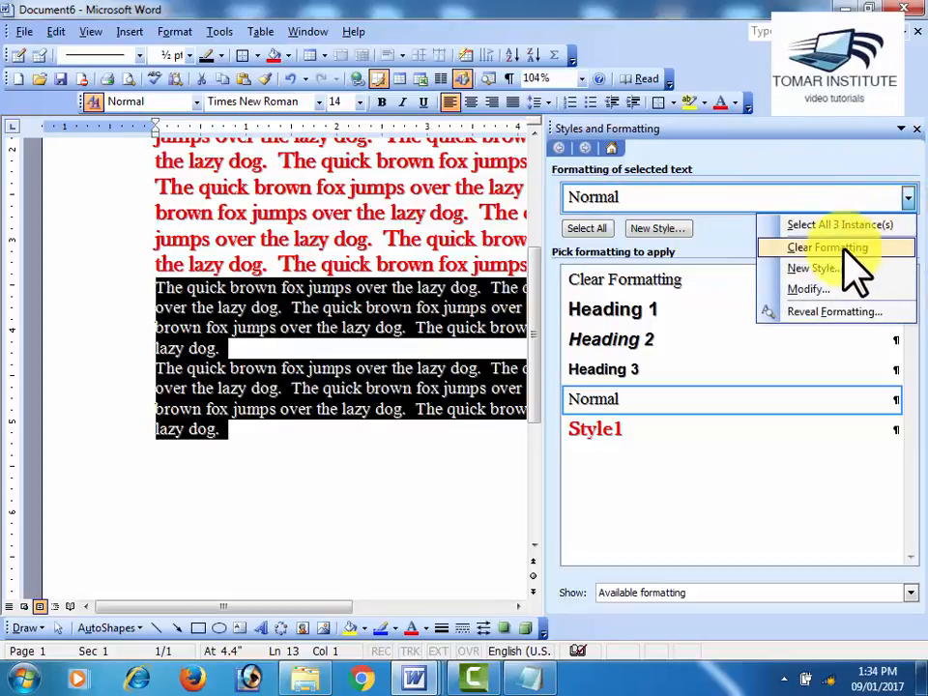
left_click(817, 311)
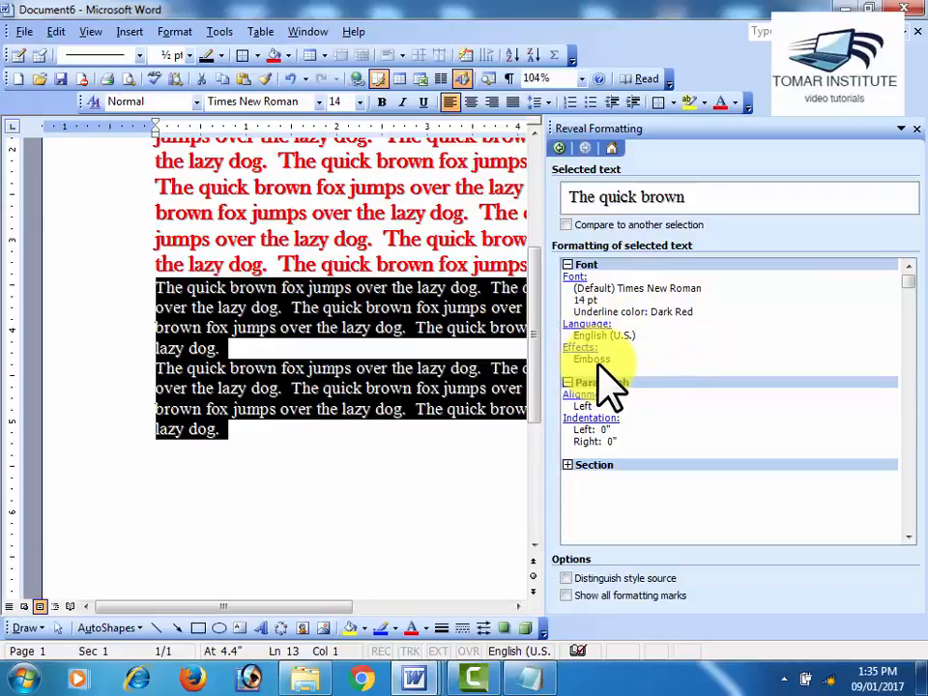
left_click(325, 379)
double_click(336, 374)
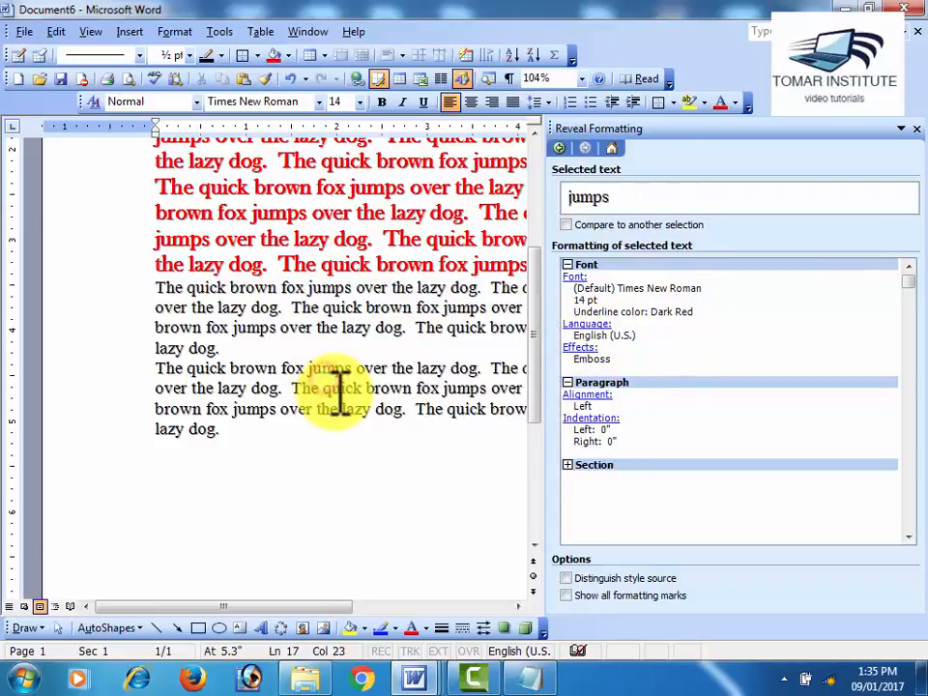
Examine the revealed formatting of the red Style1 paragraphs at the start of the document
scroll(340, 386, "up", 2)
scroll(341, 386, "up", 2)
left_click_drag(157, 161, 439, 447)
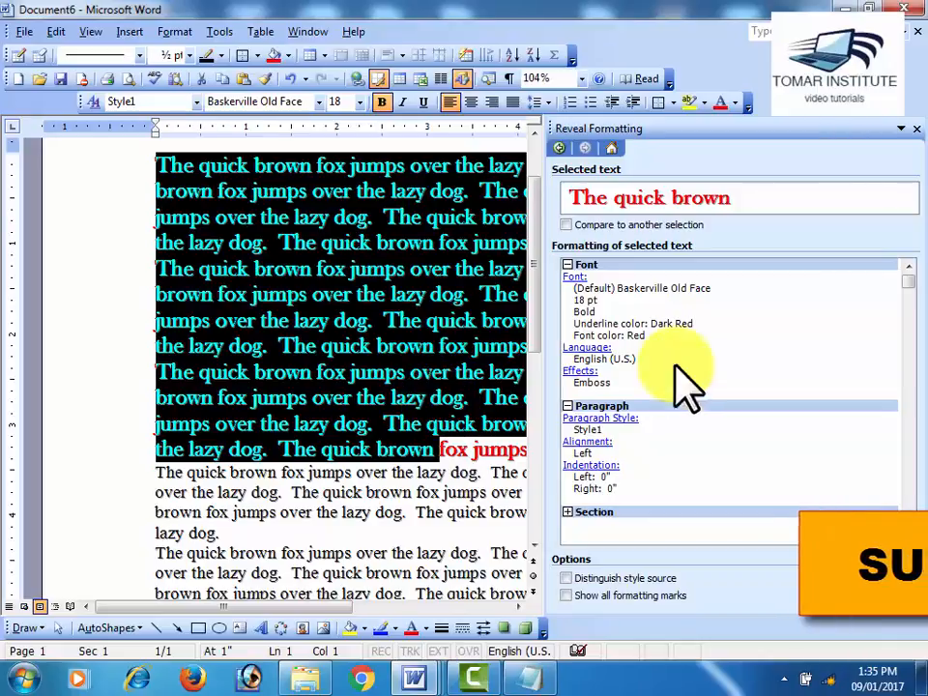
Select all text with formatting similar to the selected red text
left_click(901, 129)
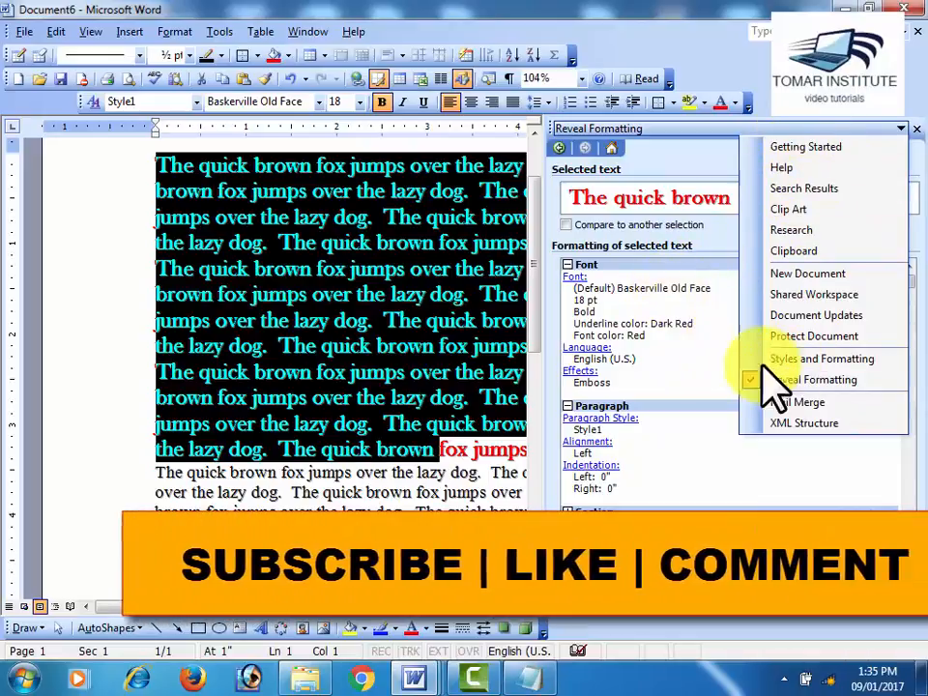
left_click(728, 256)
left_click(907, 197)
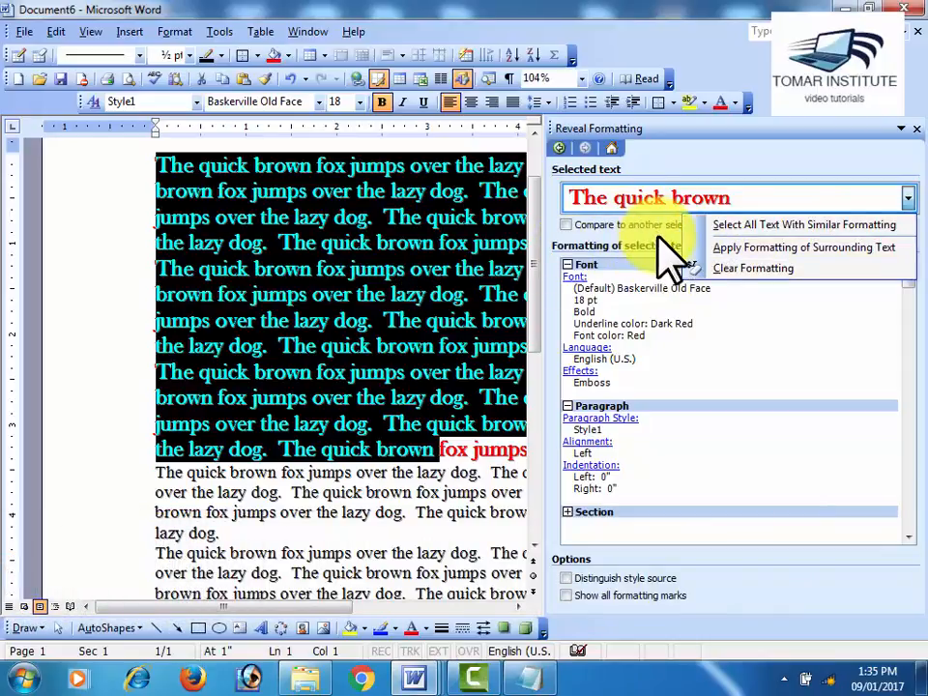
left_click(726, 225)
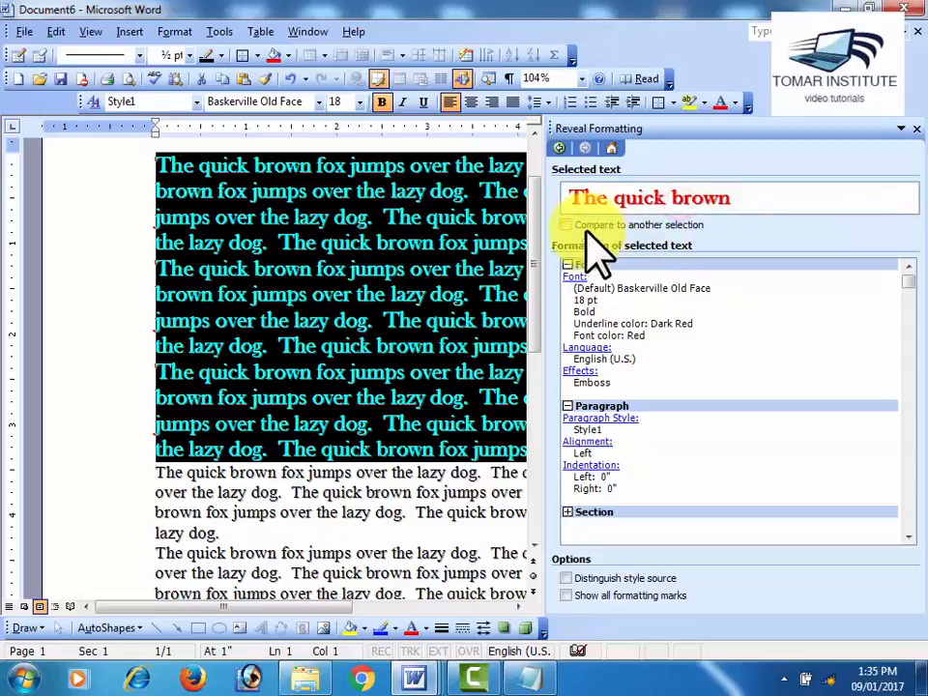
Go back to the Styles and Formatting pane and reopen Reveal Formatting for the selected Style1 text
left_click(559, 148)
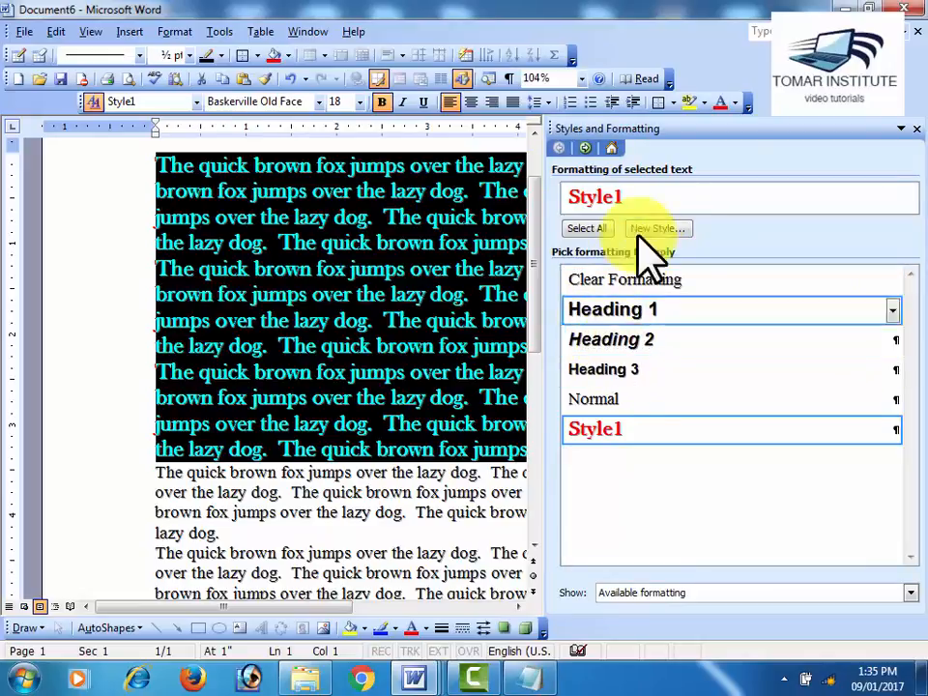
left_click(678, 193)
left_click(905, 198)
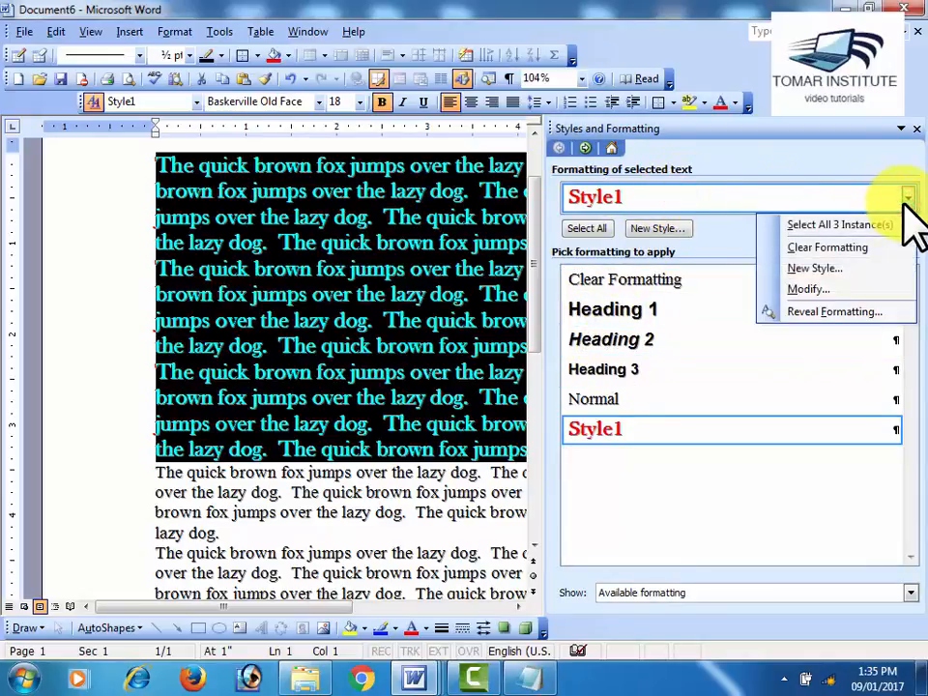
left_click(833, 311)
Clear the formatting of the selected Style1 paragraphs and close the Reveal Formatting pane
left_click(824, 201)
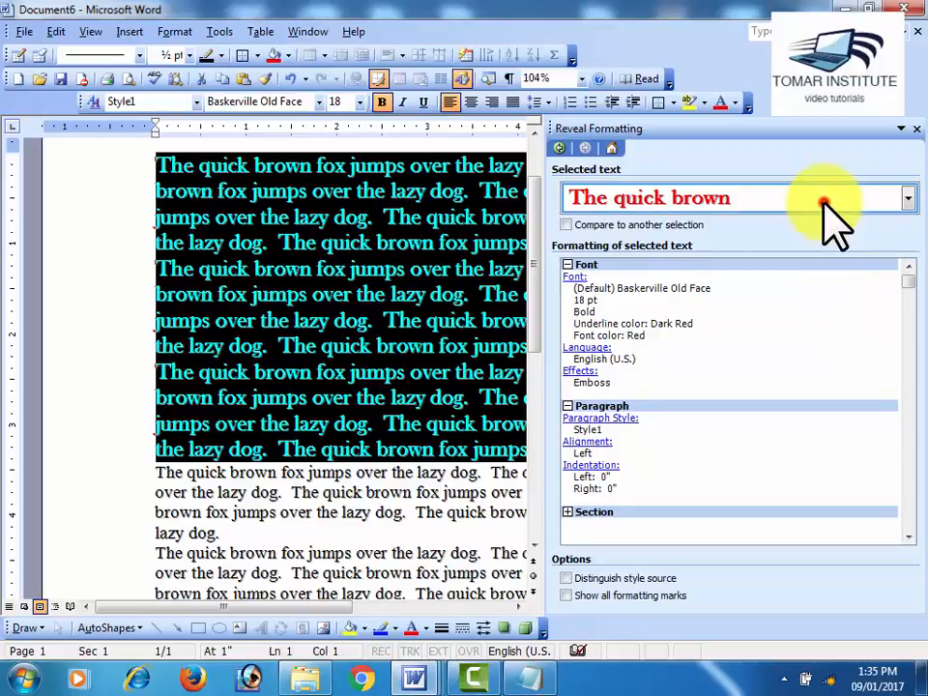
left_click(907, 198)
left_click(790, 270)
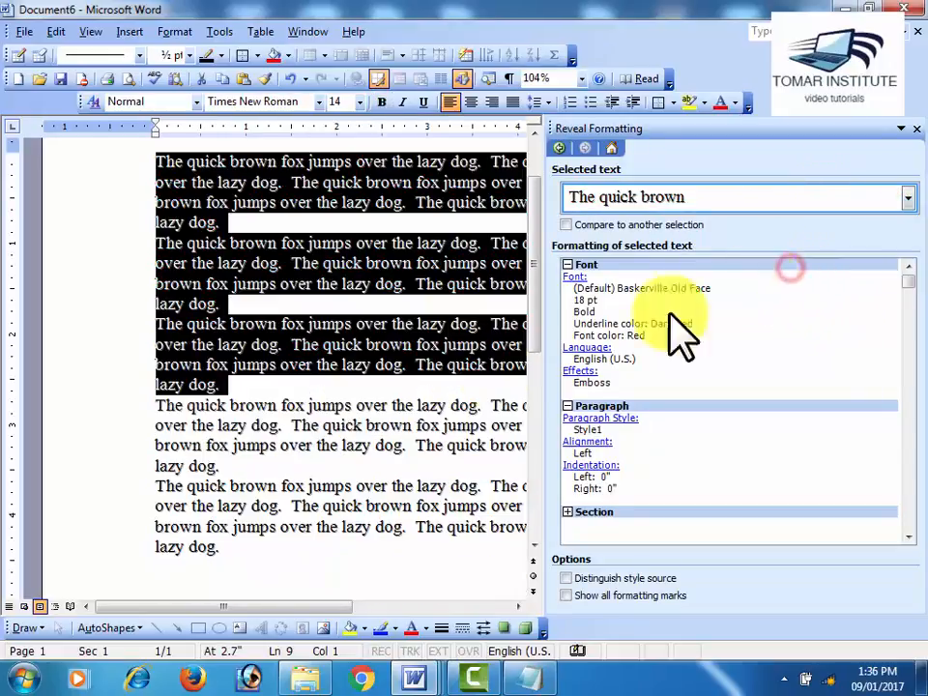
left_click(486, 372)
scroll(491, 373, "up", 2)
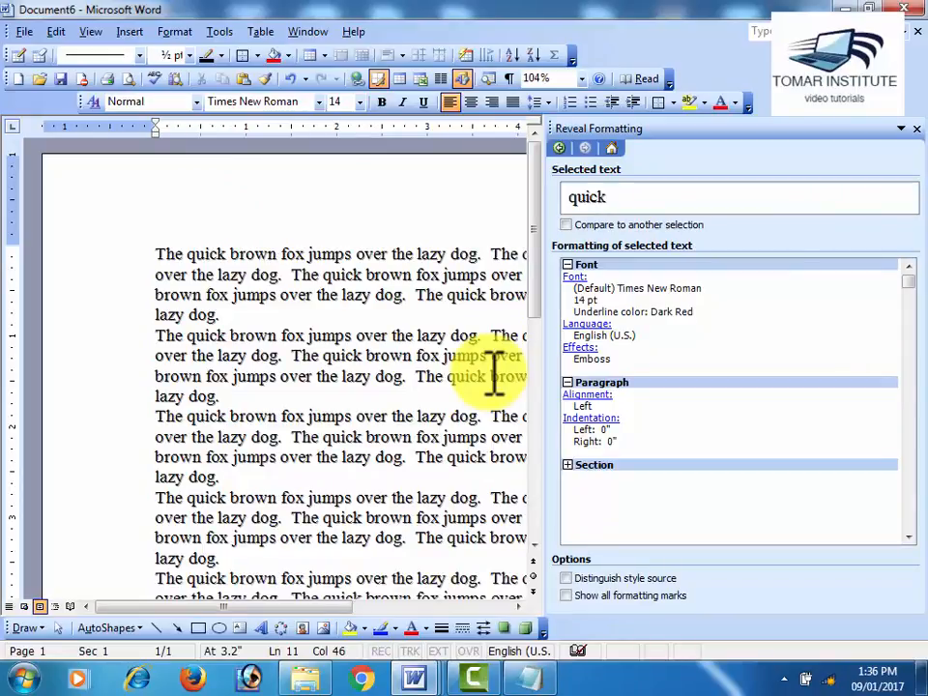
left_click(916, 128)
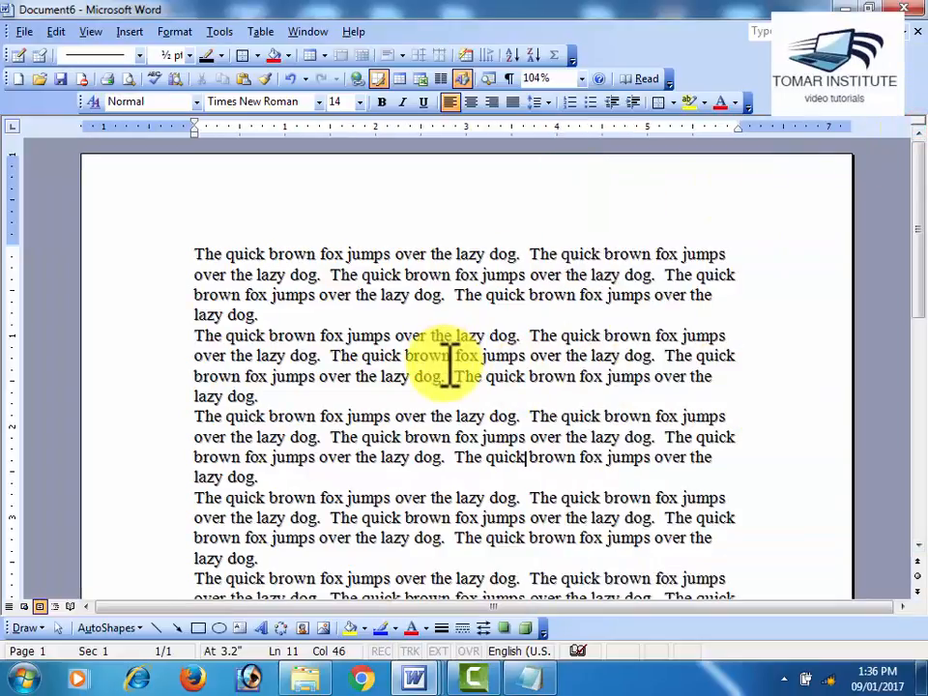